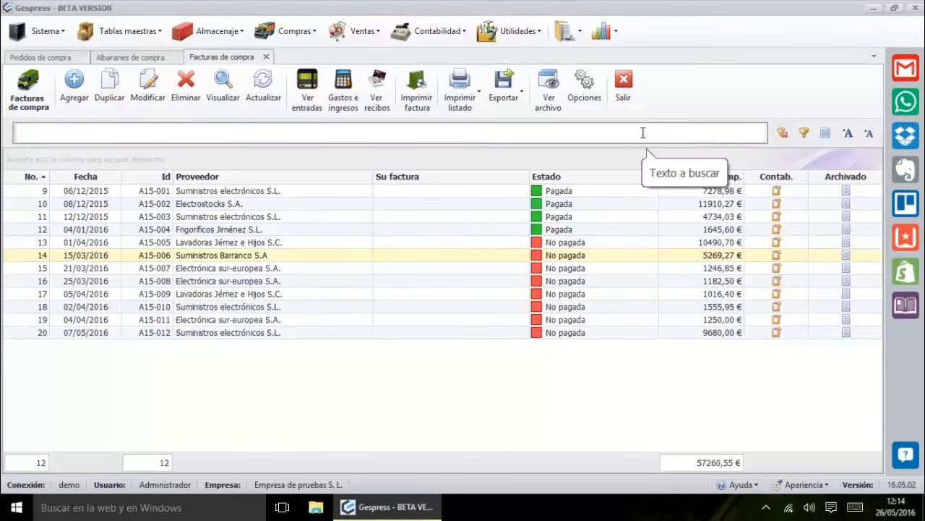
{"action": "type", "text": "elec"}
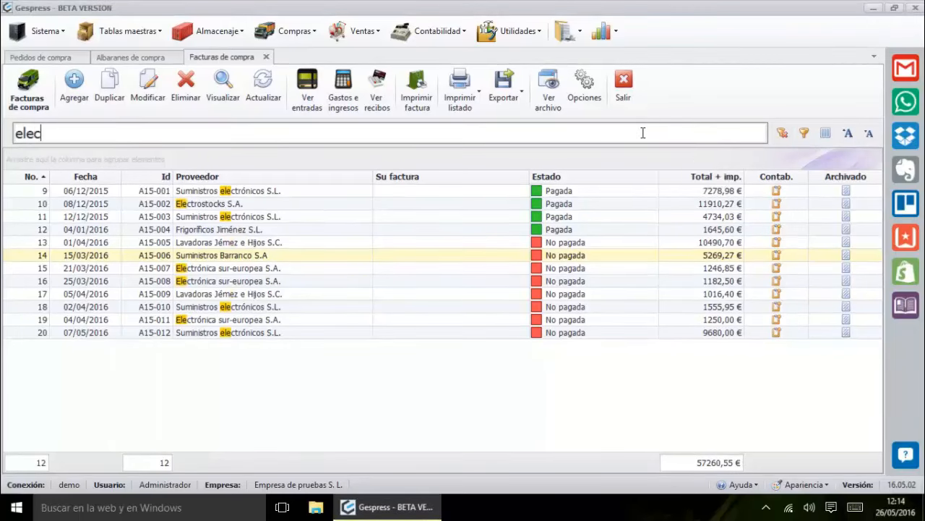
{"action": "type", "text": "t"}
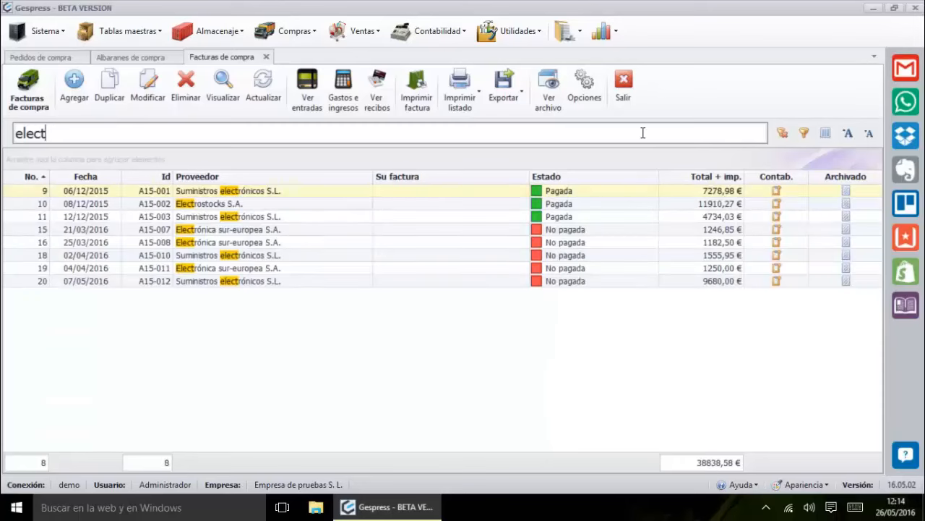
{"action": "type", "text": "ri"}
{"action": "key", "text": "BackSpace"}
{"action": "key", "text": "BackSpace"}
{"action": "key", "text": "BackSpace"}
{"action": "key", "text": "BackSpace"}
{"action": "key", "text": "BackSpace"}
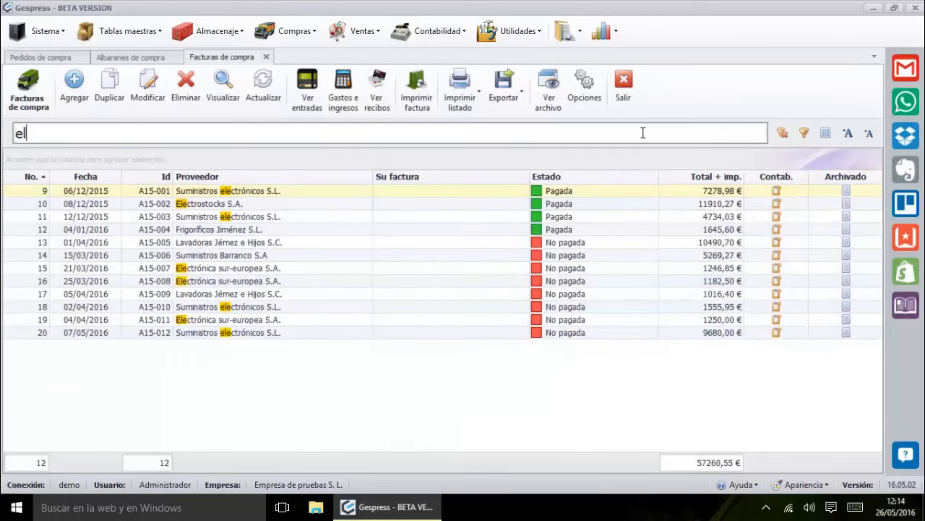
{"action": "key", "text": "BackSpace"}
{"action": "key", "text": "BackSpace"}
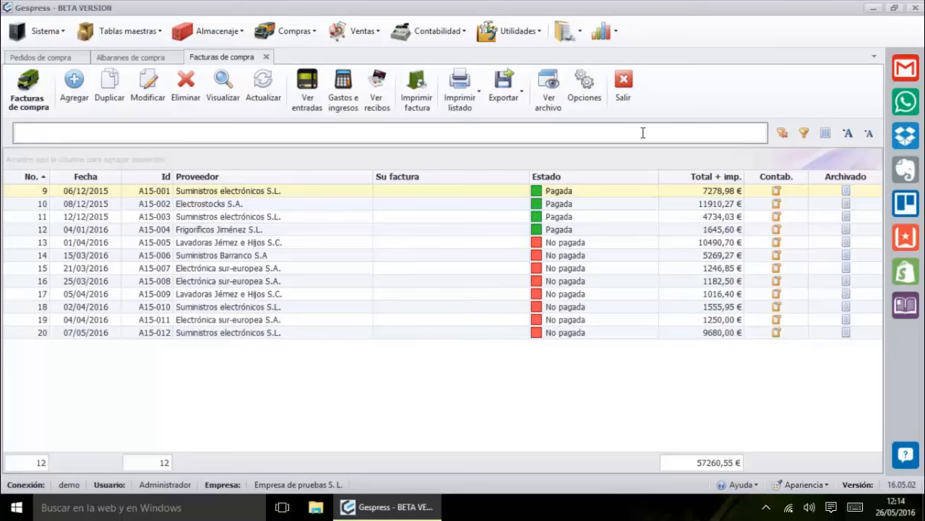
{"action": "type", "text": "No pag"}
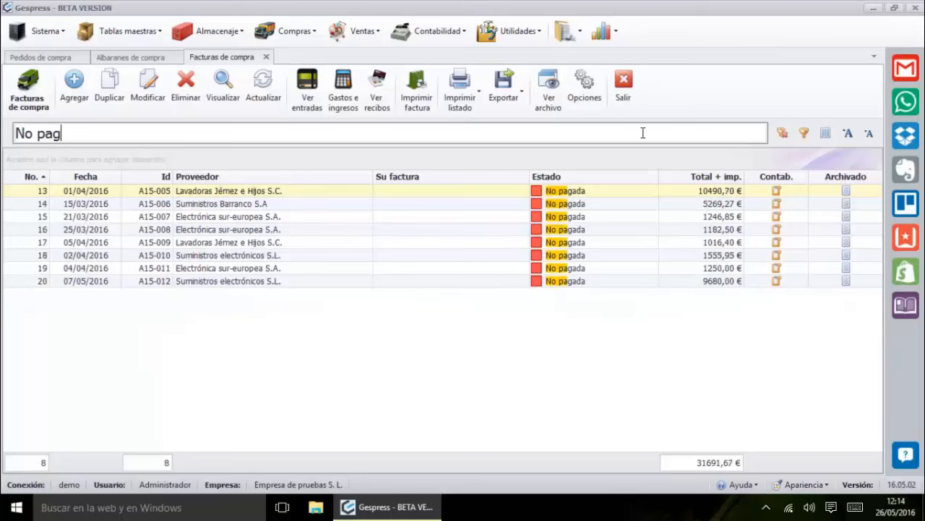
{"action": "type", "text": "a"}
{"action": "key", "text": "BackSpace"}
{"action": "key", "text": "BackSpace"}
{"action": "key", "text": "BackSpace"}
{"action": "key", "text": "BackSpace"}
{"action": "key", "text": "BackSpace"}
{"action": "key", "text": "BackSpace"}
{"action": "key", "text": "BackSpace"}
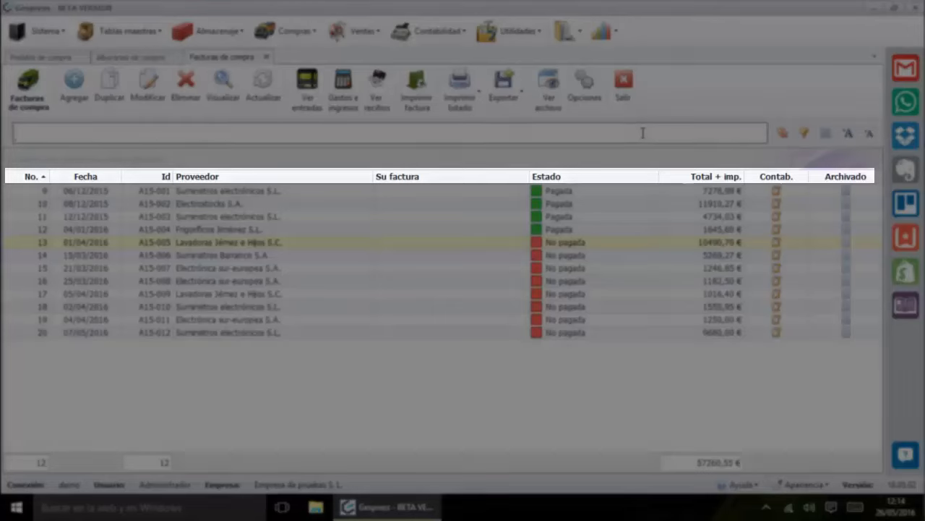
{"action": "type", "text": "8"}
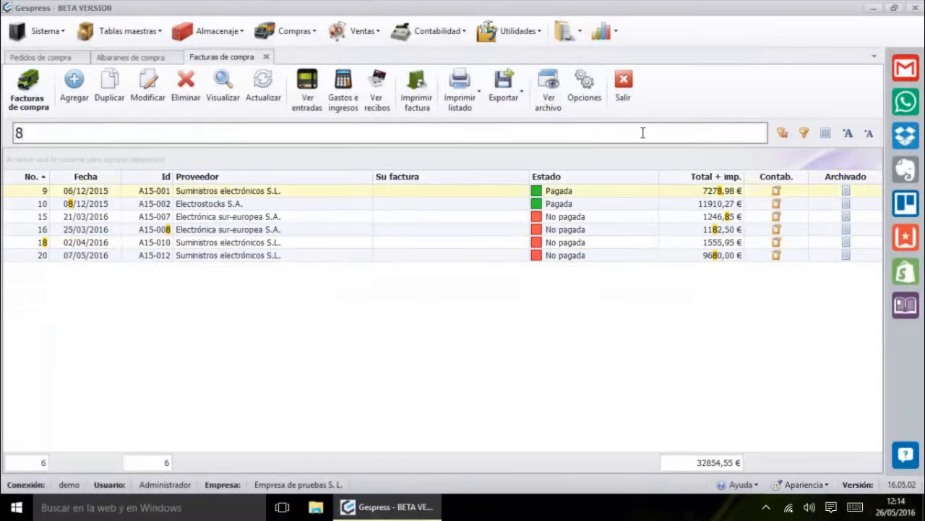
{"action": "type", "text": "0"}
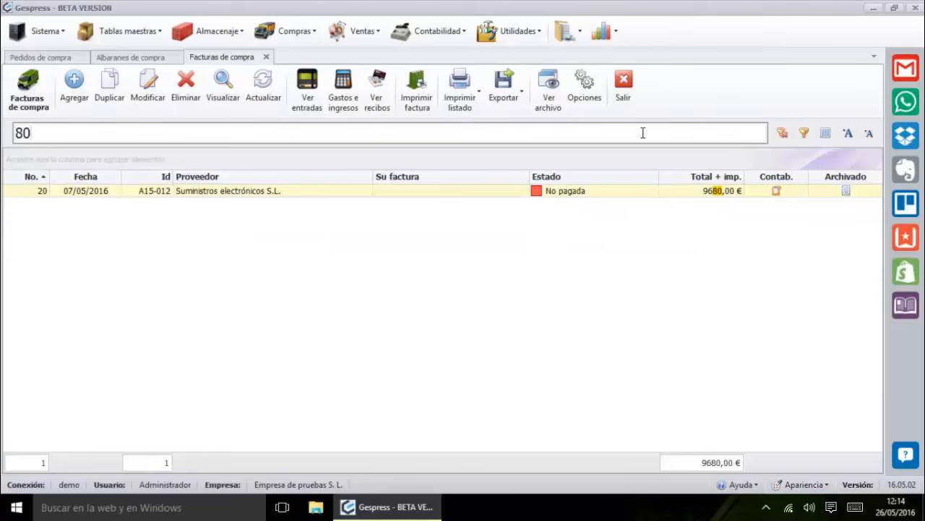
{"action": "key", "text": "BackSpace"}
{"action": "key", "text": "BackSpace"}
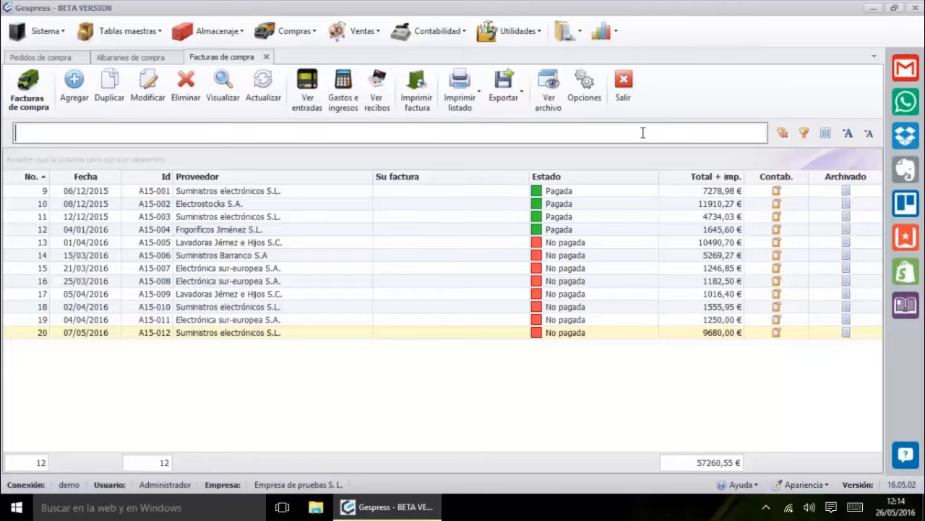
{"action": "type", "text": ",27"}
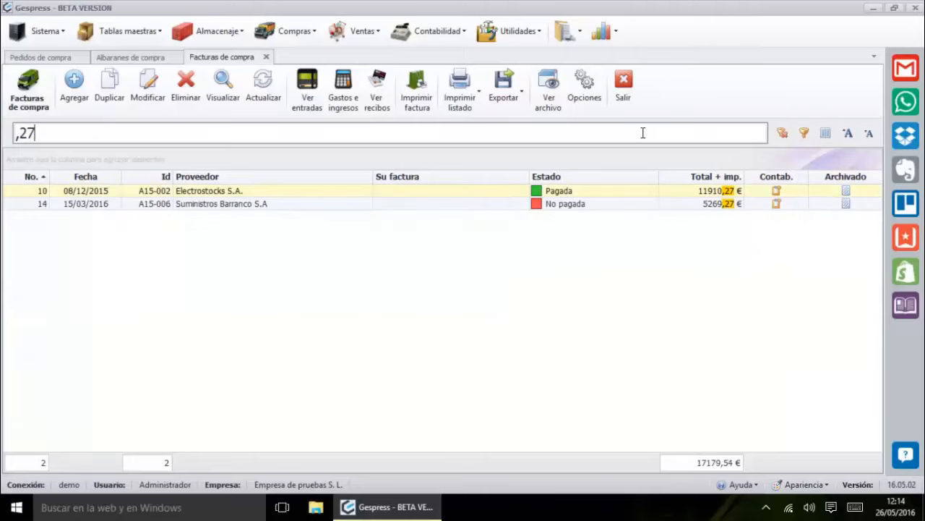
{"action": "key", "text": "BackSpace"}
{"action": "key", "text": "BackSpace"}
{"action": "key", "text": "BackSpace"}
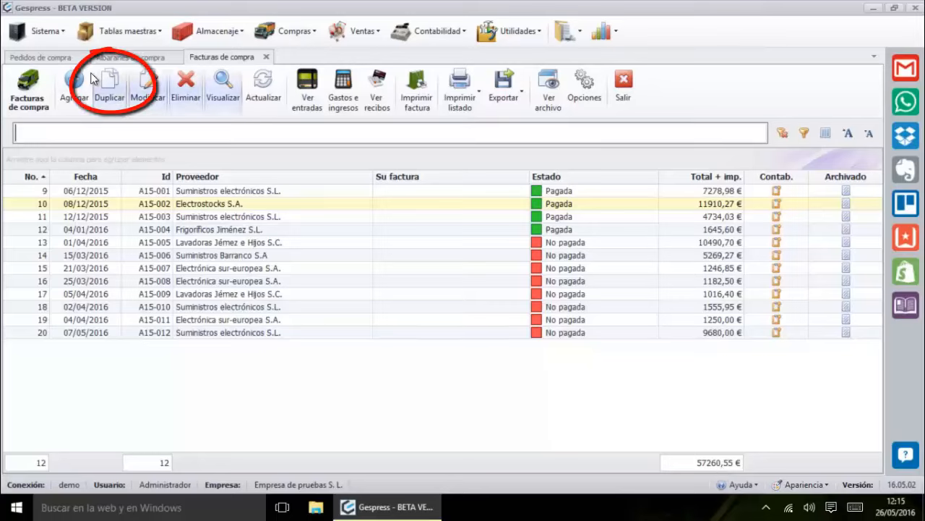
{"action": "left_click", "coordinate": [114, 58]}
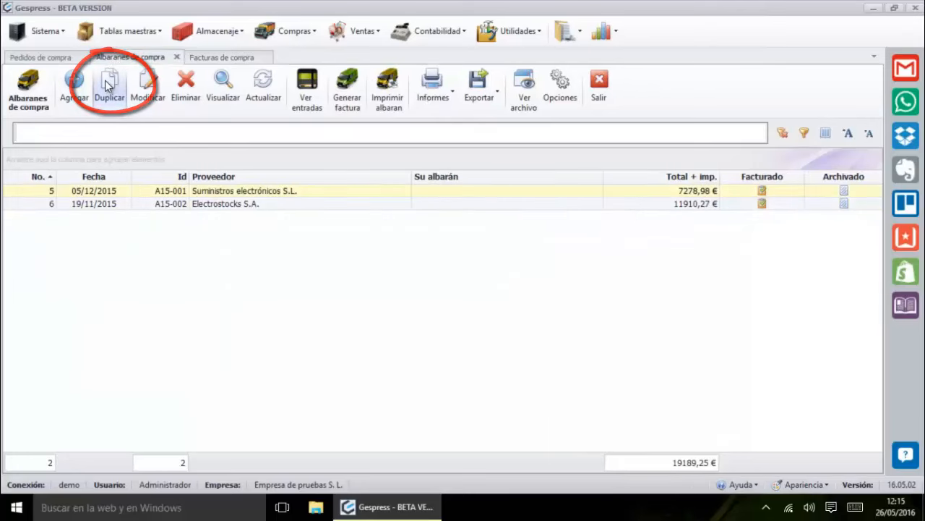
{"action": "left_click", "coordinate": [50, 55]}
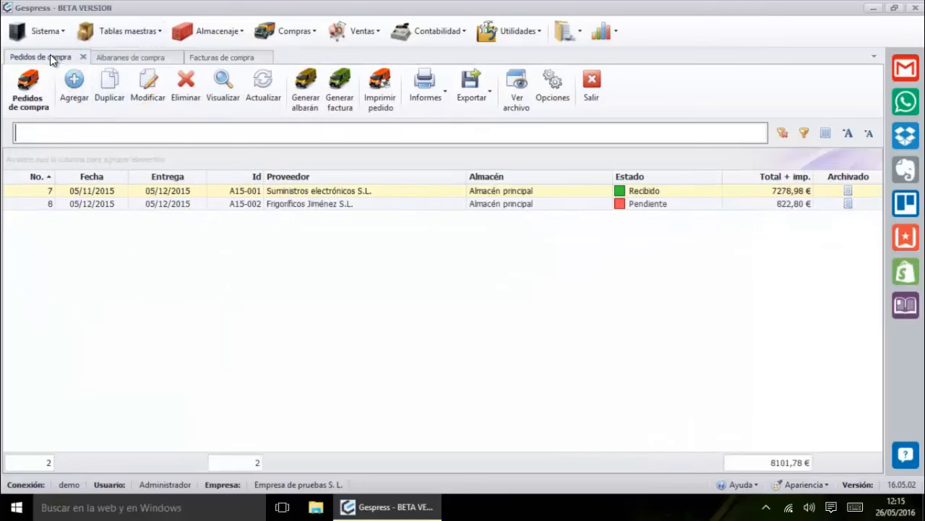
{"action": "left_click", "coordinate": [125, 58]}
{"action": "left_click", "coordinate": [203, 58]}
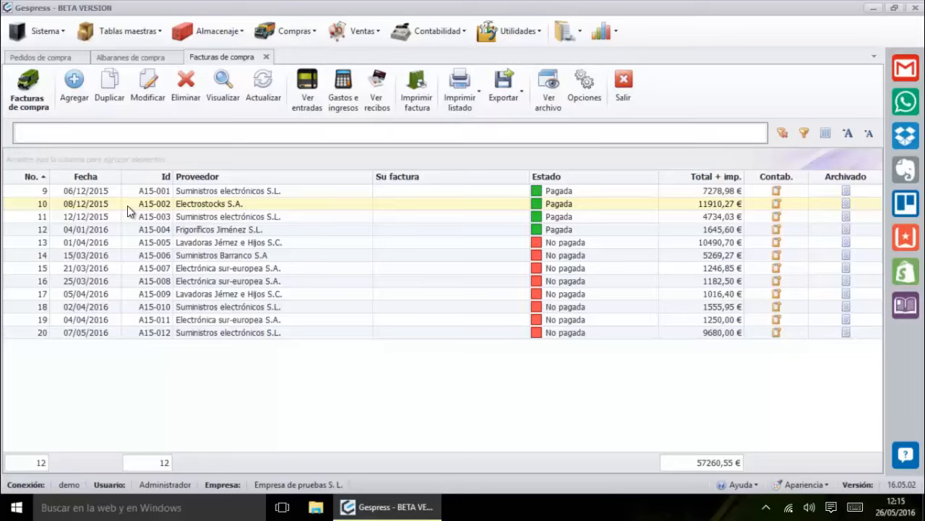
{"action": "left_click", "coordinate": [146, 56]}
{"action": "left_click", "coordinate": [36, 57]}
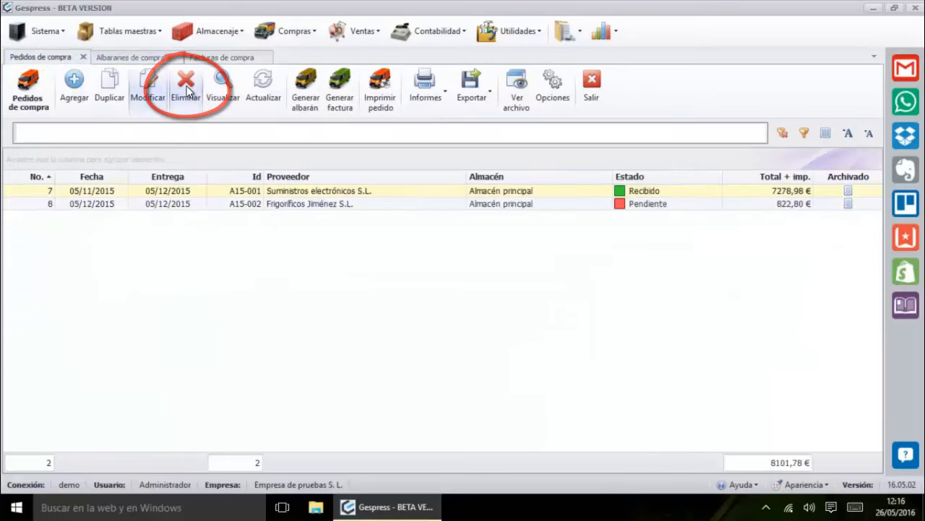
{"action": "left_click", "coordinate": [144, 57]}
{"action": "left_click", "coordinate": [209, 58]}
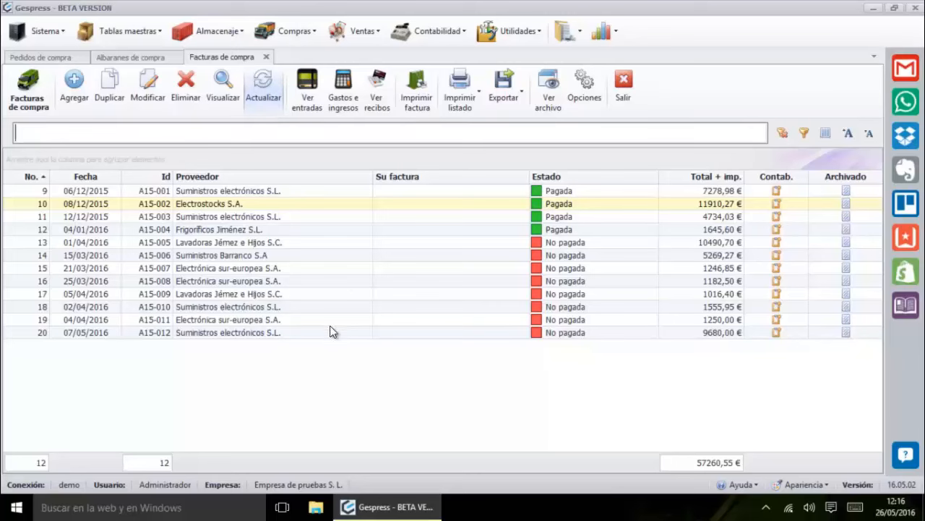
Open invoice A15-008, unlock it under Detalle de factura, and return to Información general
{"action": "double_click", "coordinate": [279, 279]}
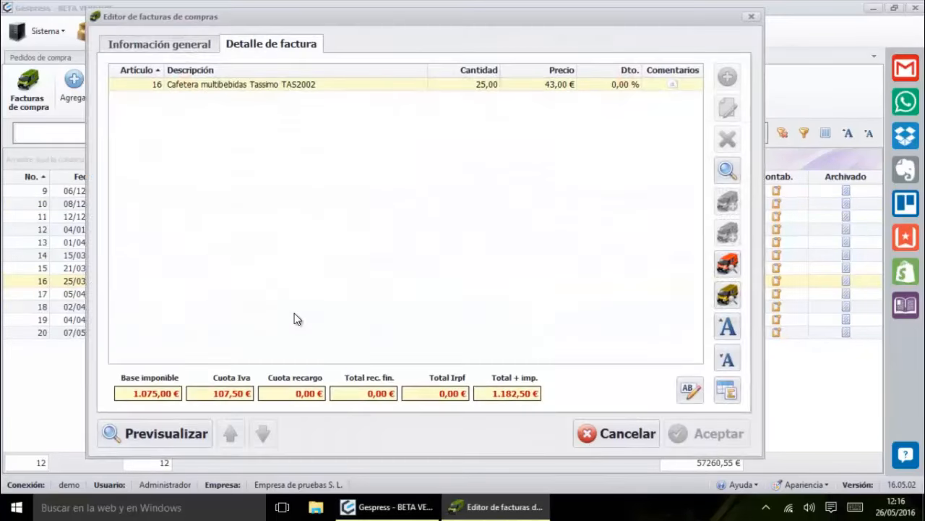
{"action": "left_click", "coordinate": [199, 47]}
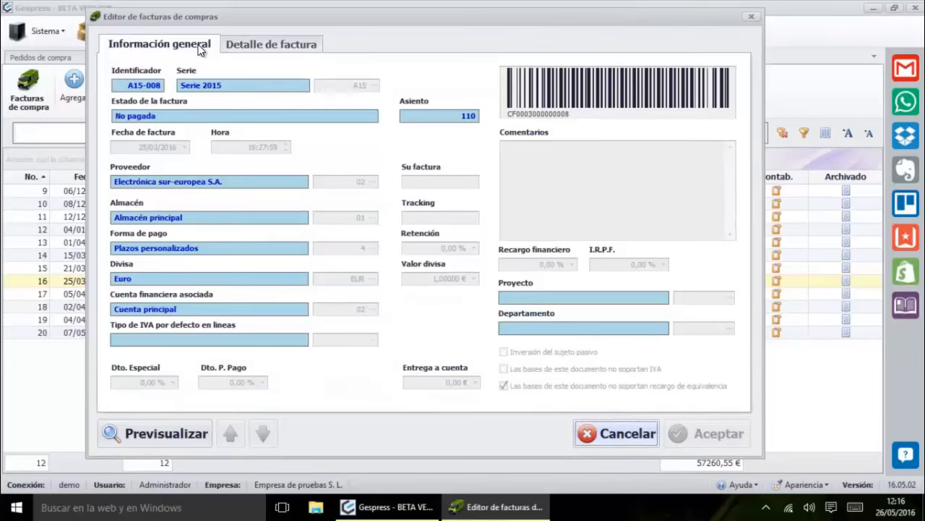
{"action": "left_click_drag", "start_coordinate": [256, 25], "coordinate": [332, 20]}
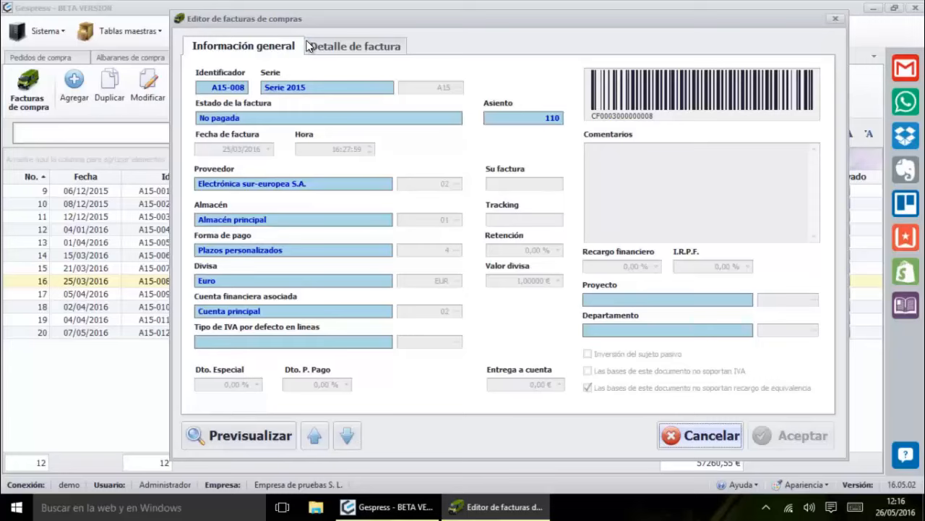
{"action": "left_click", "coordinate": [336, 43]}
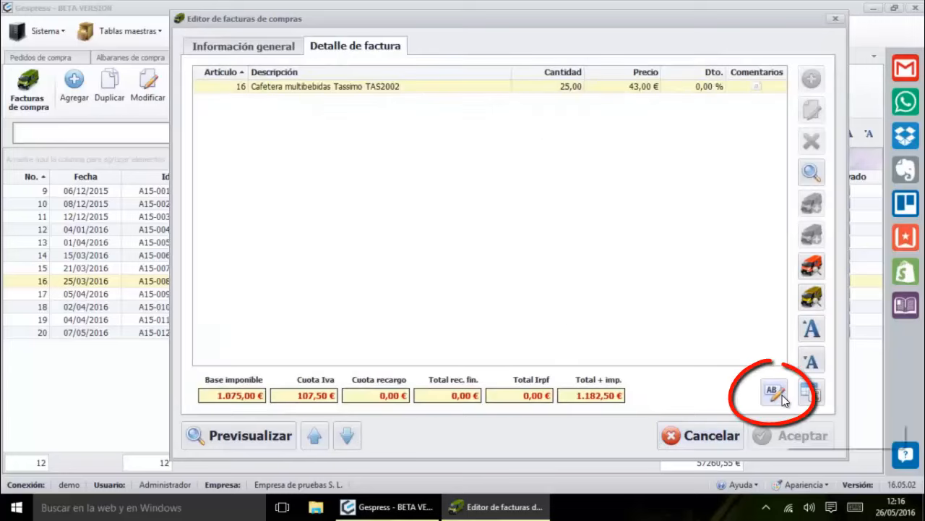
{"action": "left_click", "coordinate": [781, 395]}
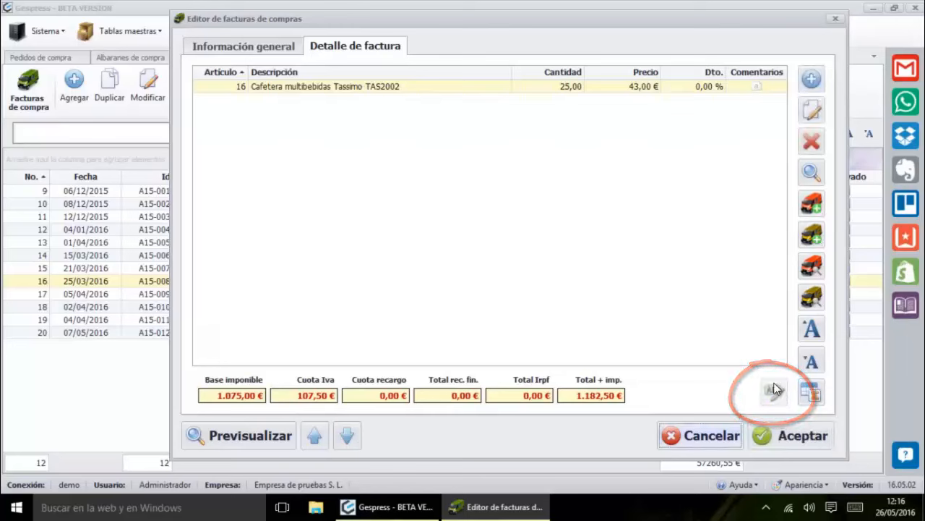
{"action": "left_click", "coordinate": [281, 43]}
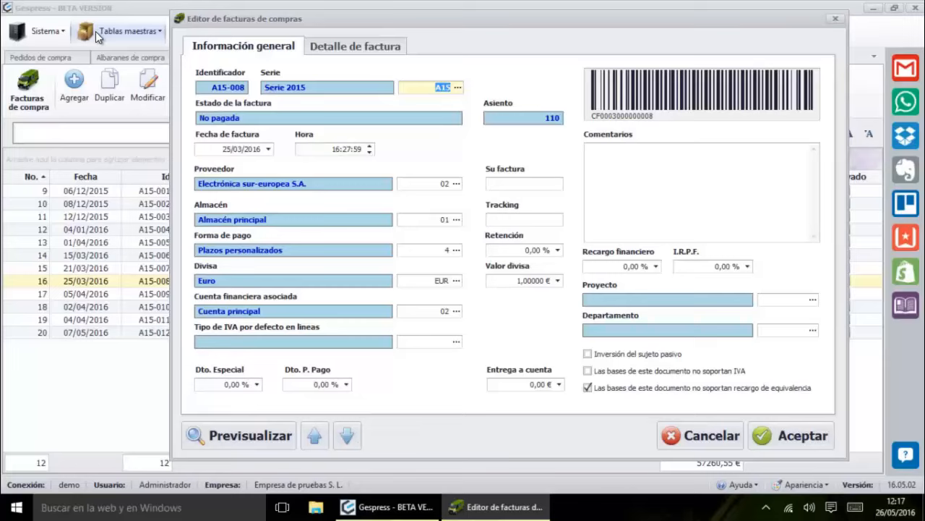
Replace the supplier code with Electrónica sur-europea S.A. (02) chosen from the Proveedores list
{"action": "key", "text": "Tab"}
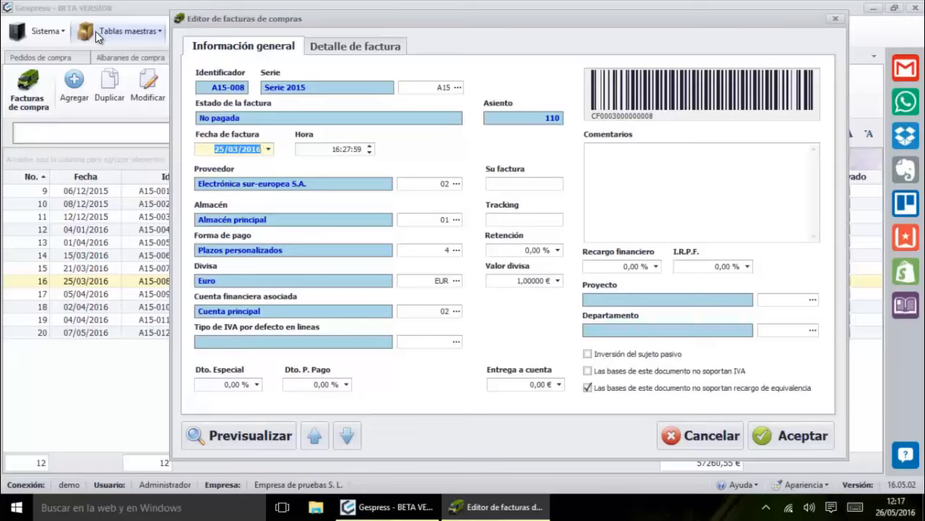
{"action": "key", "text": "Tab"}
{"action": "key", "text": "Tab"}
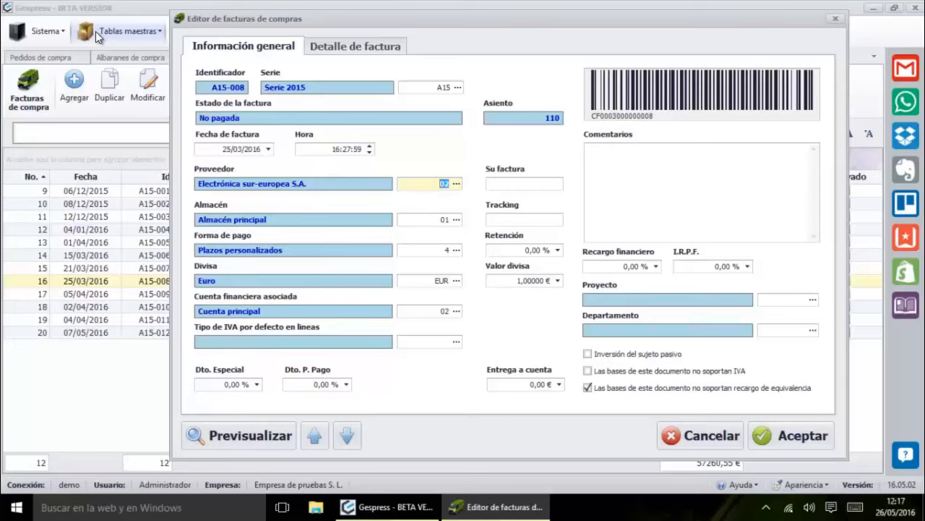
{"action": "key", "text": "BackSpace"}
{"action": "key", "text": "Return"}
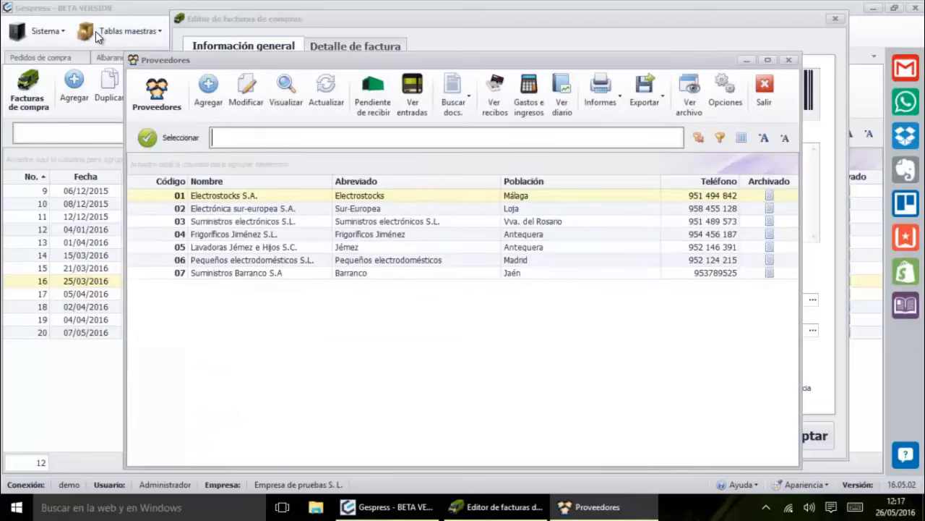
{"action": "key", "text": "plus"}
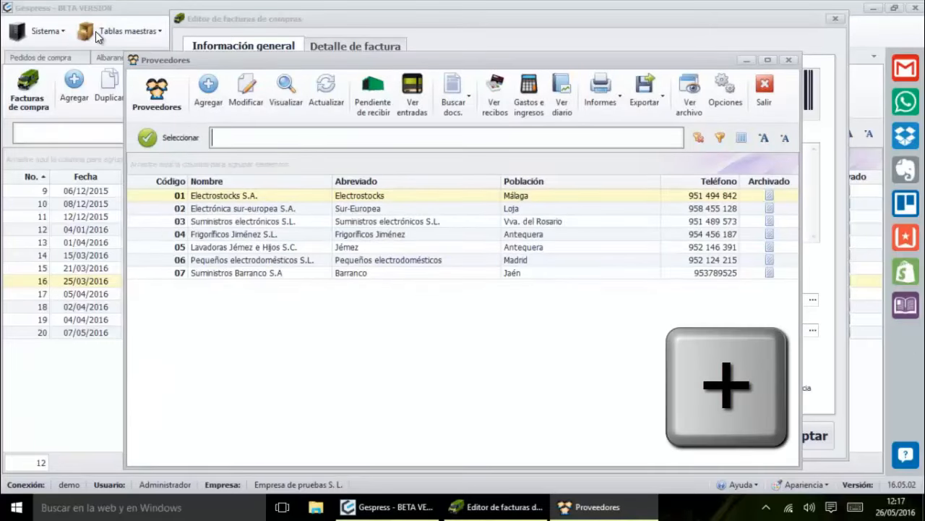
{"action": "key", "text": "Escape"}
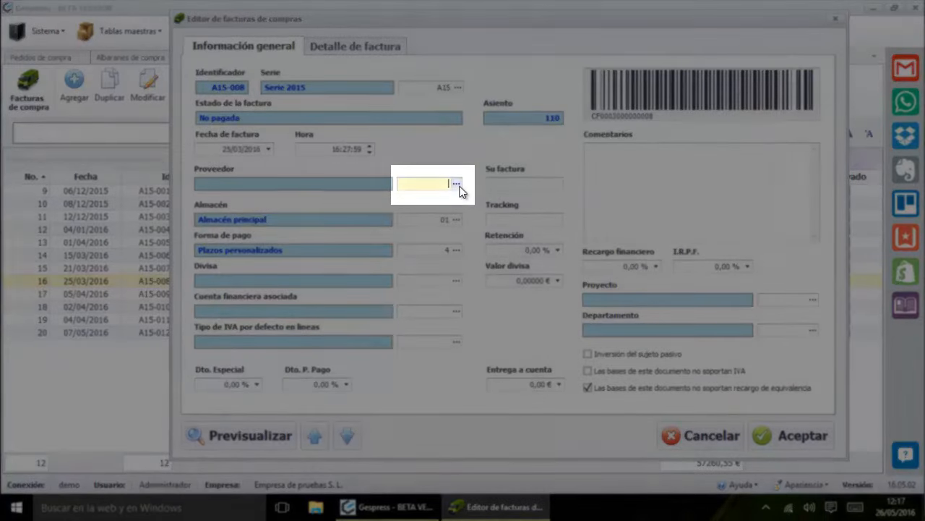
{"action": "left_click", "coordinate": [458, 186]}
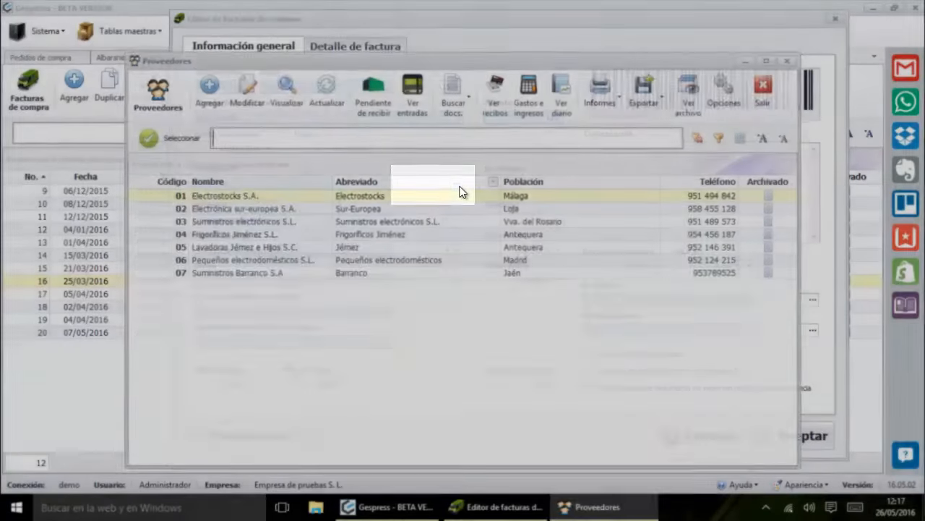
{"action": "key", "text": "Down"}
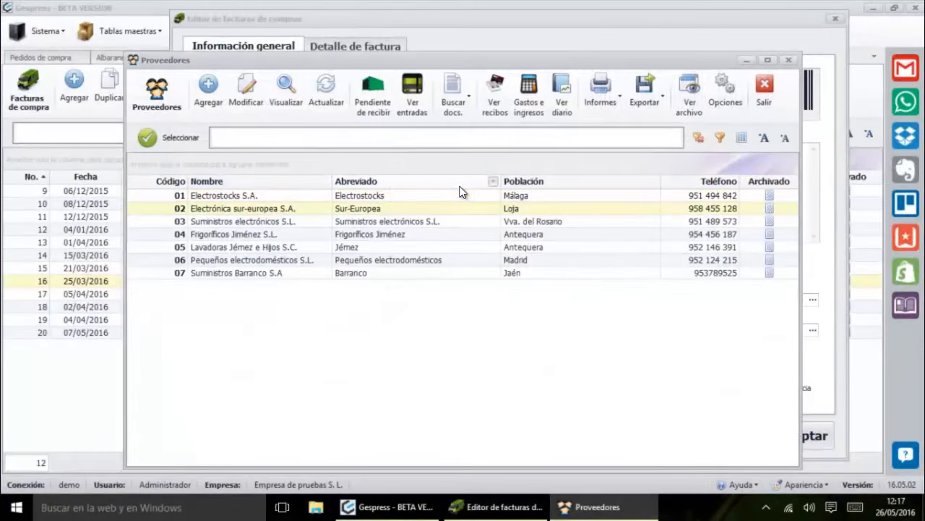
{"action": "key", "text": "Return"}
{"action": "key", "text": "Tab"}
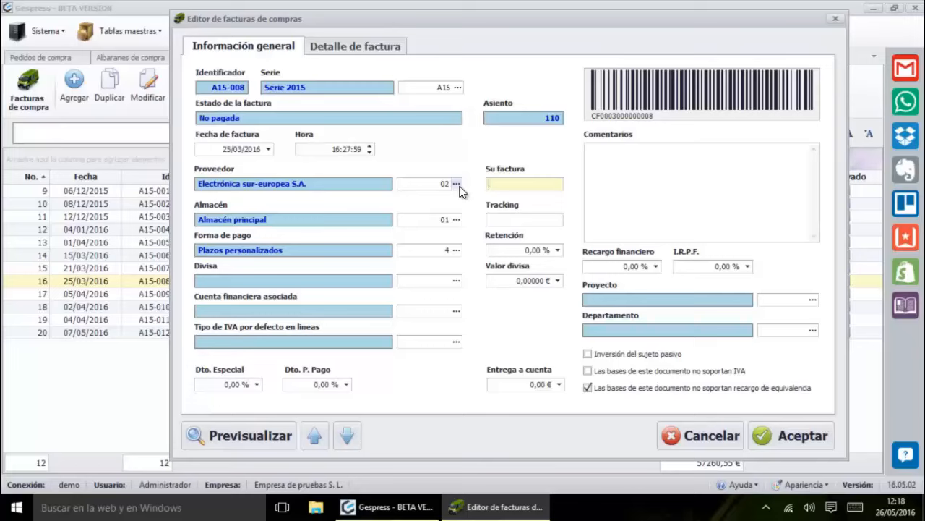
{"action": "key", "text": "Tab"}
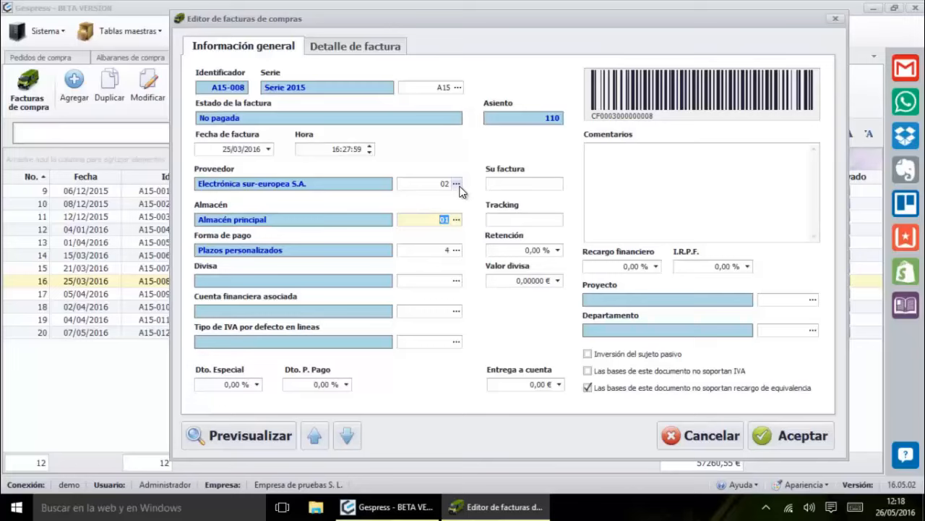
{"action": "key", "text": "Tab"}
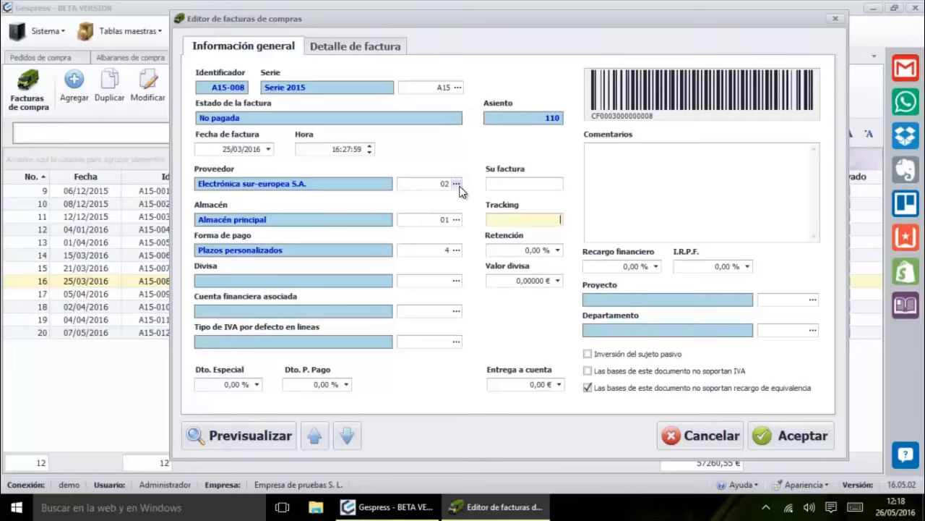
{"action": "key", "text": "Tab"}
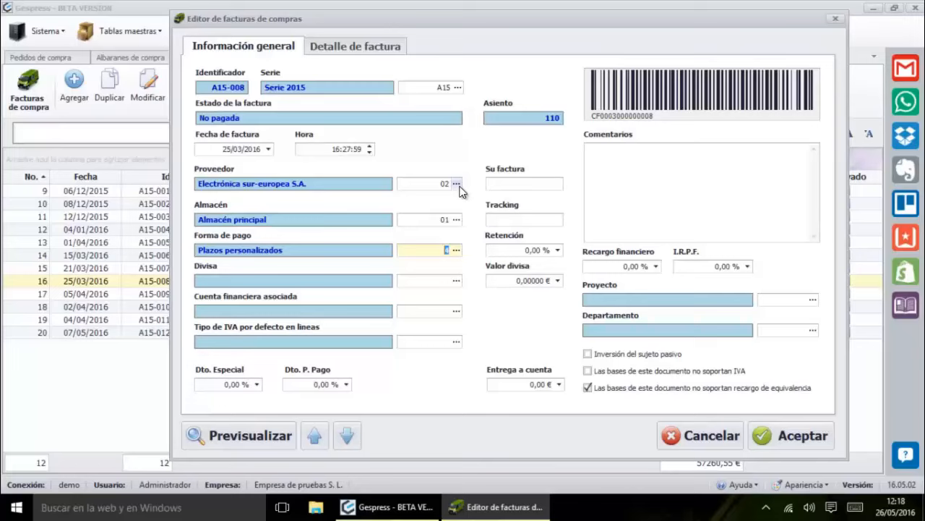
{"action": "key", "text": "Tab"}
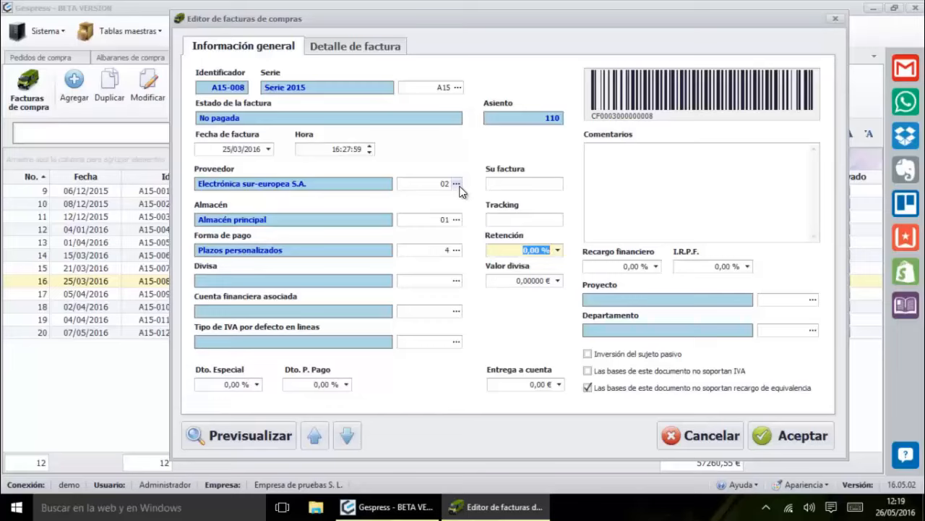
Enter 5 % Retención, pick Euro from the currency list, and set Valor divisa to 1,00000 €
{"action": "type", "text": "5"}
{"action": "key", "text": "Tab"}
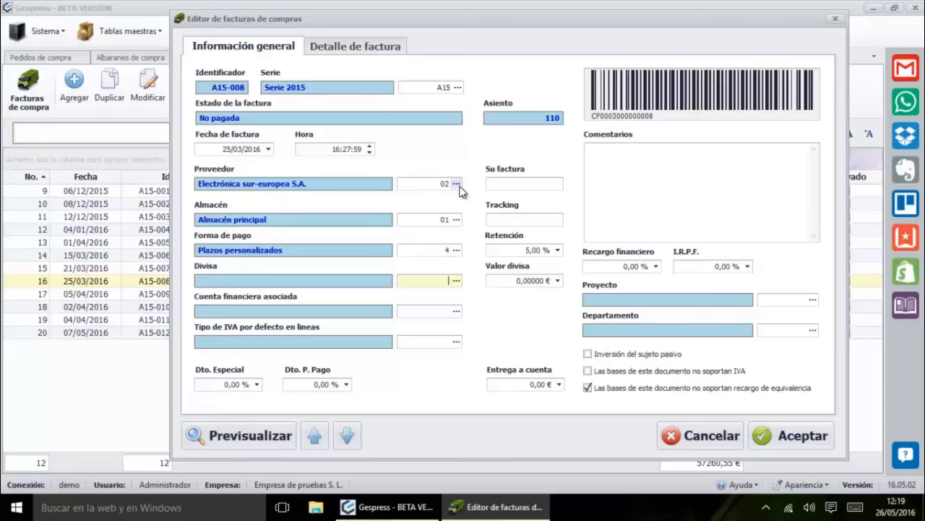
{"action": "key", "text": "F4"}
{"action": "key", "text": "Down"}
{"action": "key", "text": "Up"}
{"action": "key", "text": "Return"}
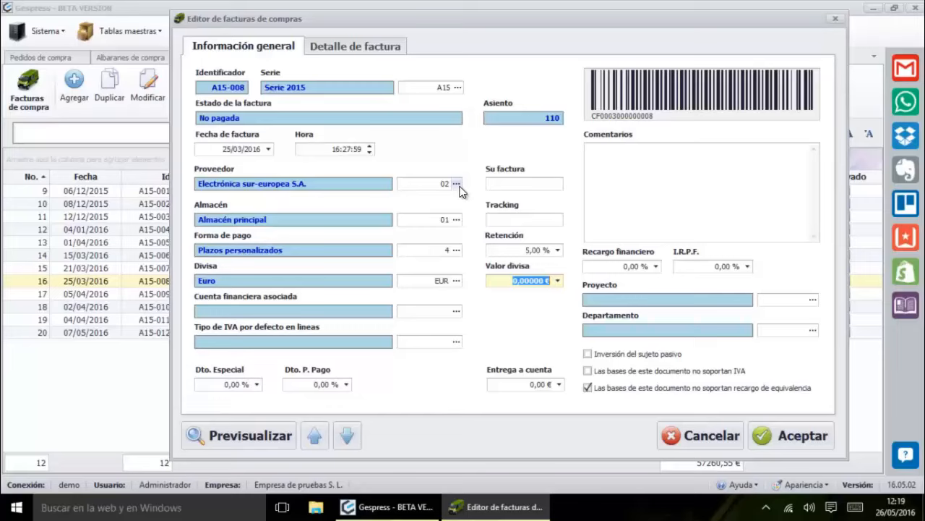
{"action": "type", "text": "1"}
{"action": "key", "text": "Return"}
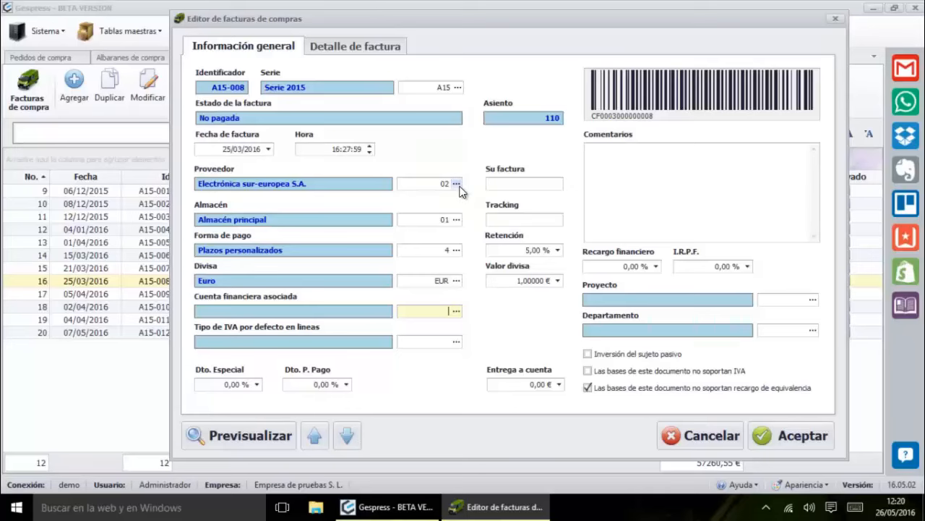
Pick 02 Cuenta principal from the Cuentas Financieras list as the invoice's linked account
{"action": "key", "text": "F4"}
{"action": "key", "text": "Down"}
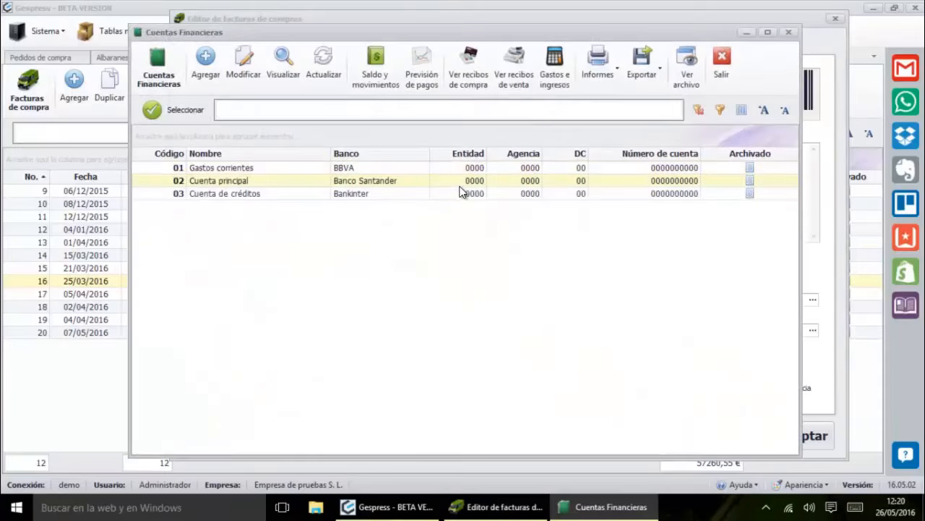
{"action": "key", "text": "Return"}
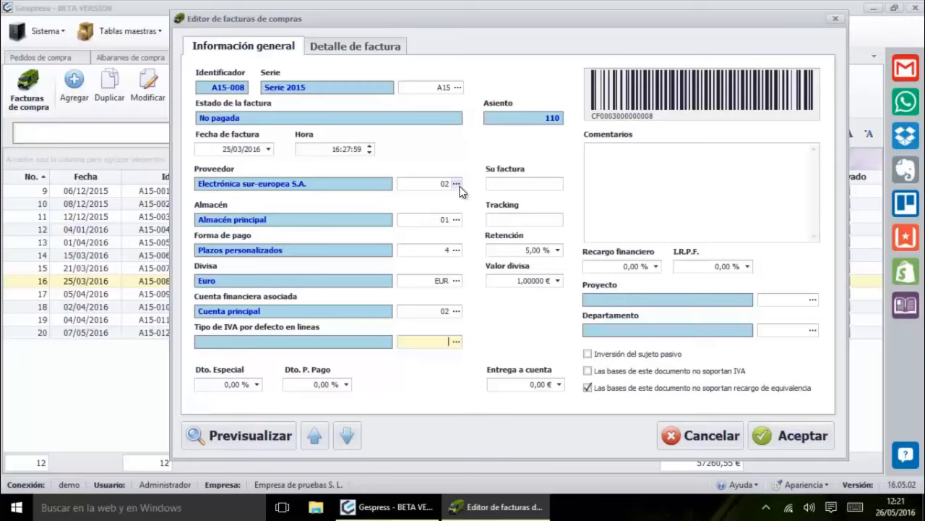
{"action": "key", "text": "Tab"}
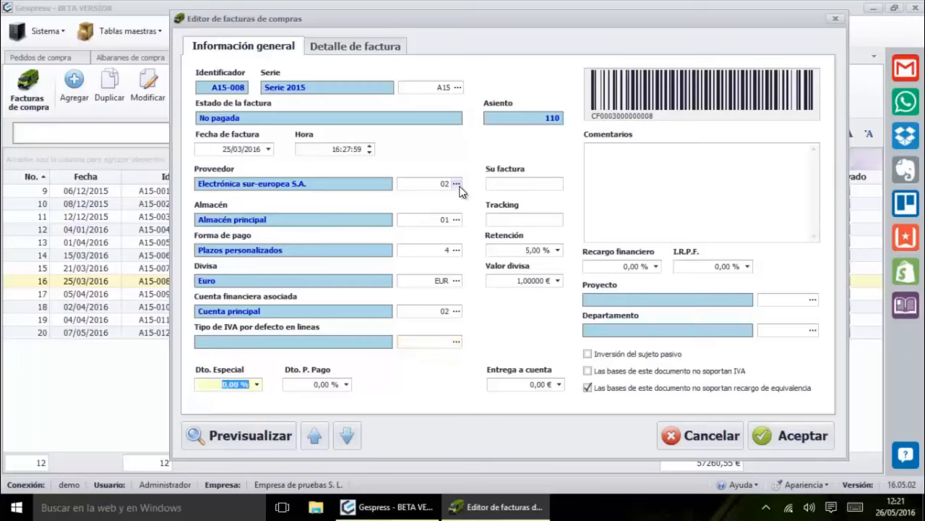
{"action": "key", "text": "Tab"}
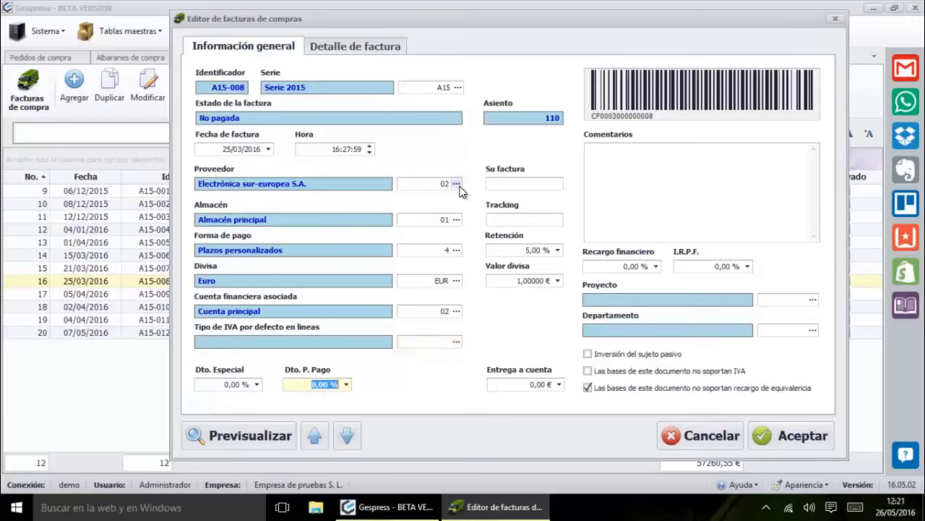
{"action": "key", "text": "Tab"}
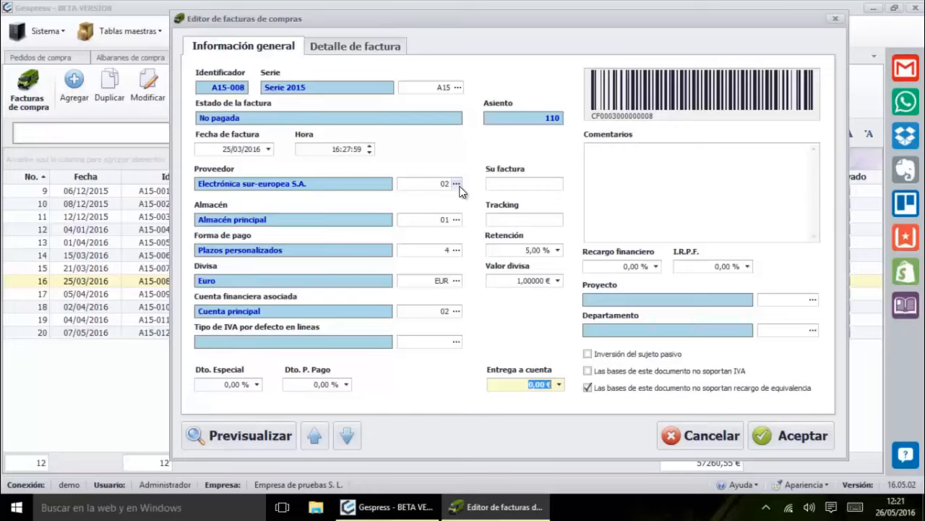
{"action": "key", "text": "Tab"}
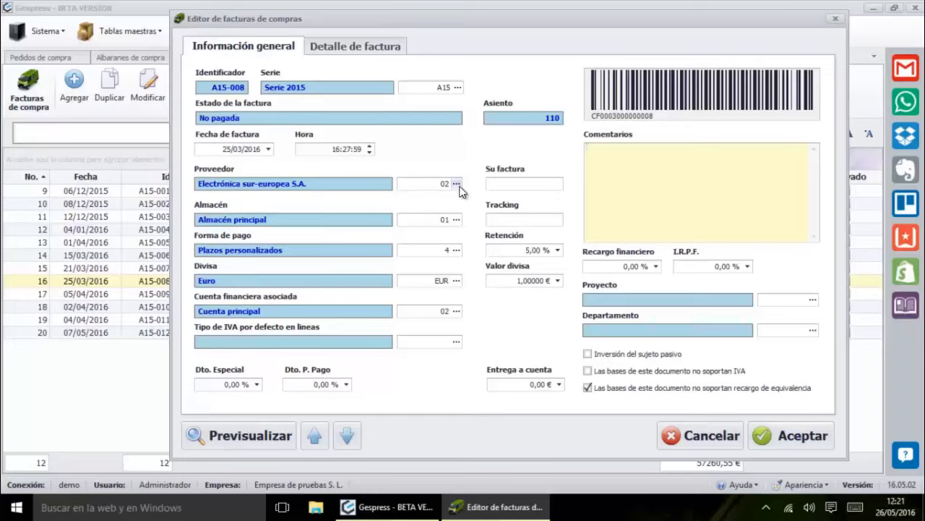
{"action": "key", "text": "Tab"}
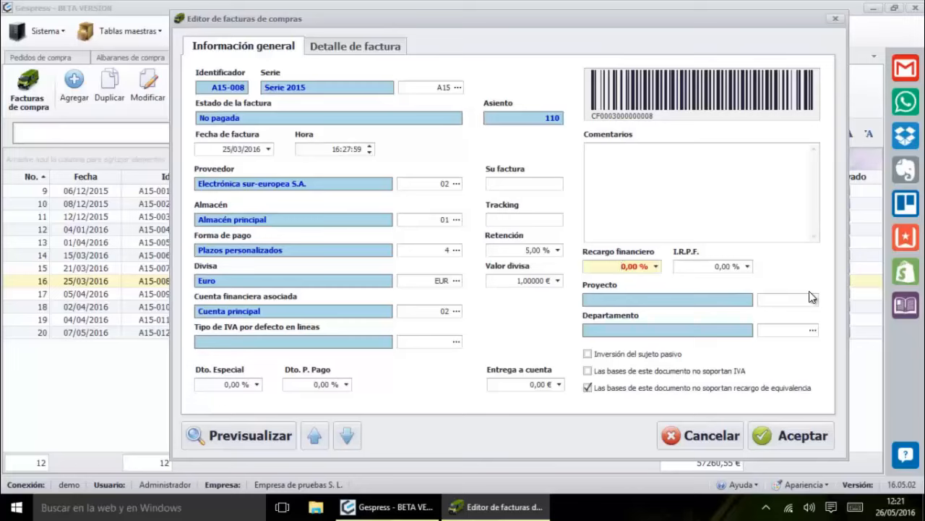
{"action": "key", "text": "Tab"}
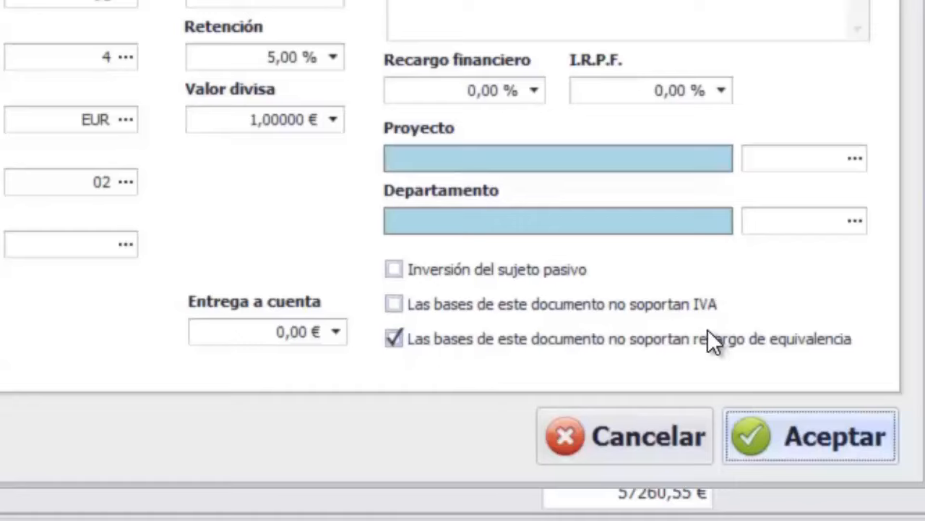
Clear the IVA and equivalence surcharge checkboxes, then view the Tassimo TAS2002 line items
{"action": "left_click", "coordinate": [637, 304]}
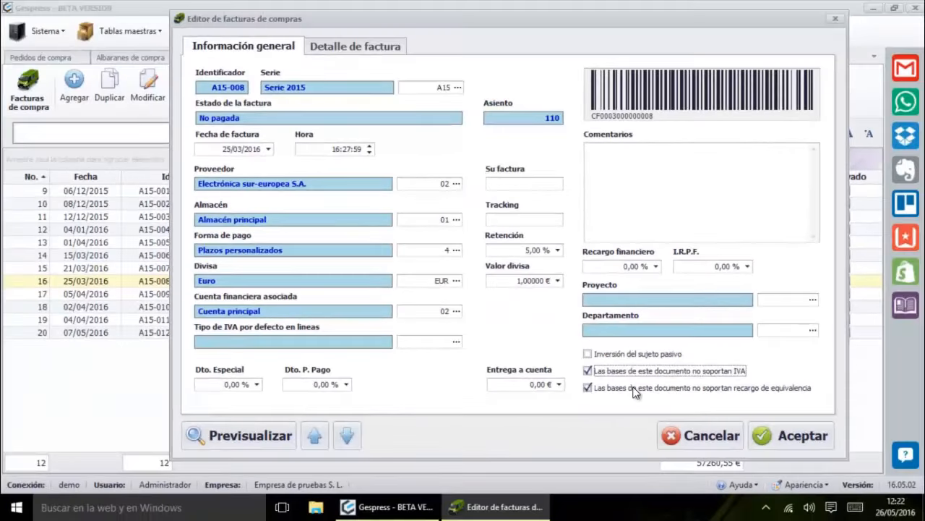
{"action": "left_click", "coordinate": [589, 389]}
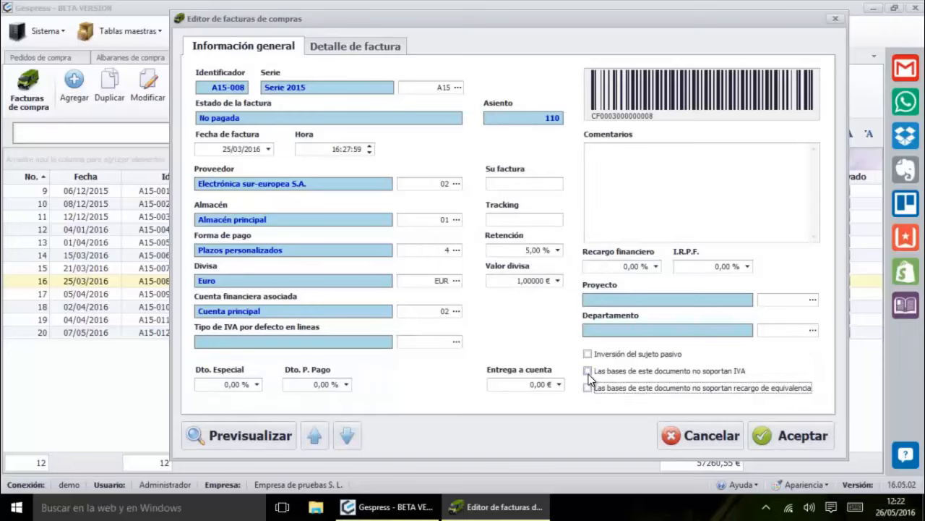
{"action": "left_click", "coordinate": [334, 43]}
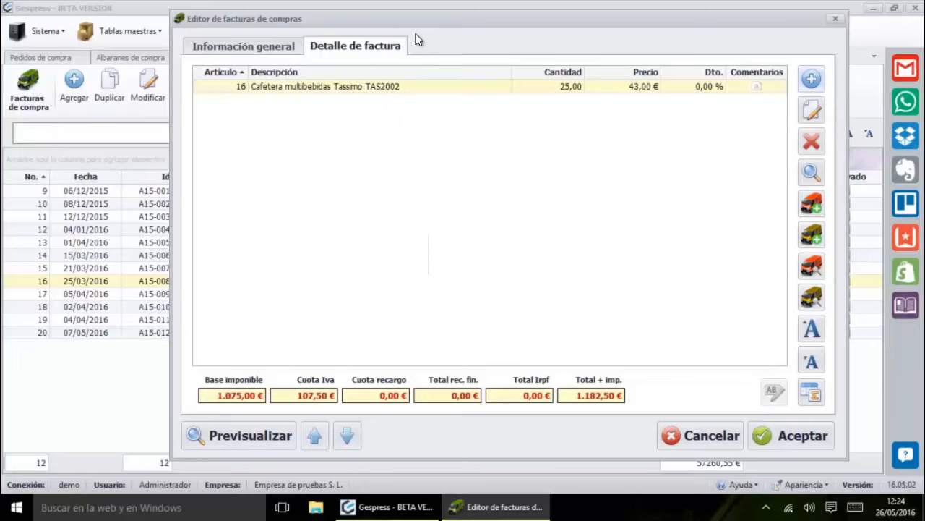
Enlarge then restore the lines grid text, and bring up its column header options
{"action": "left_click", "coordinate": [812, 329]}
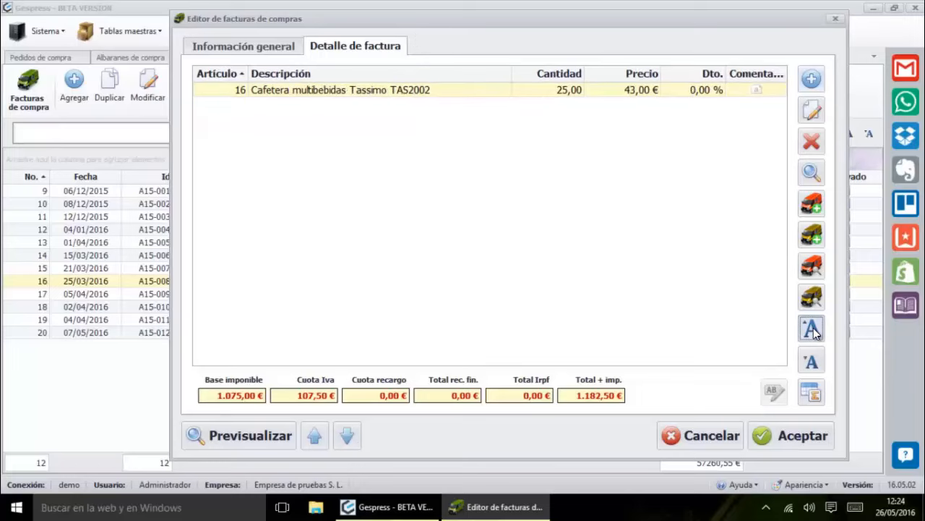
{"action": "left_click", "coordinate": [812, 360]}
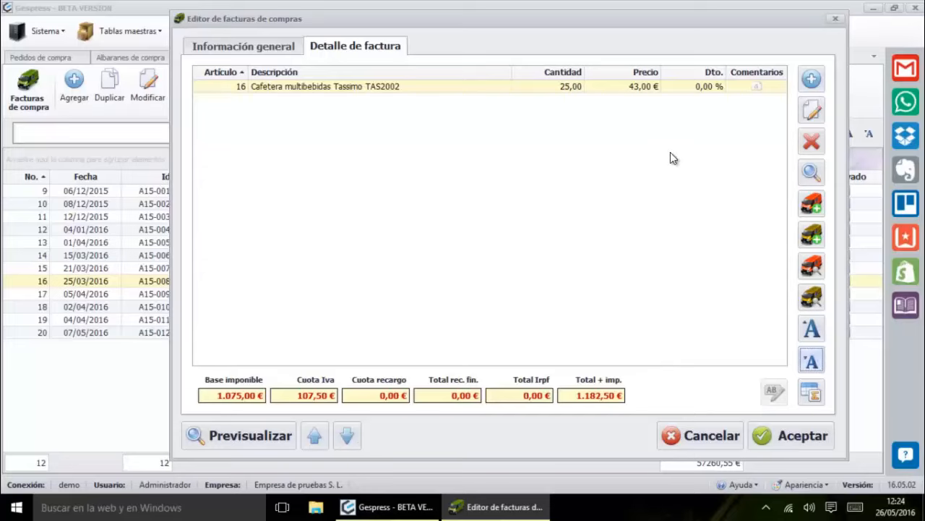
{"action": "right_click", "coordinate": [678, 72]}
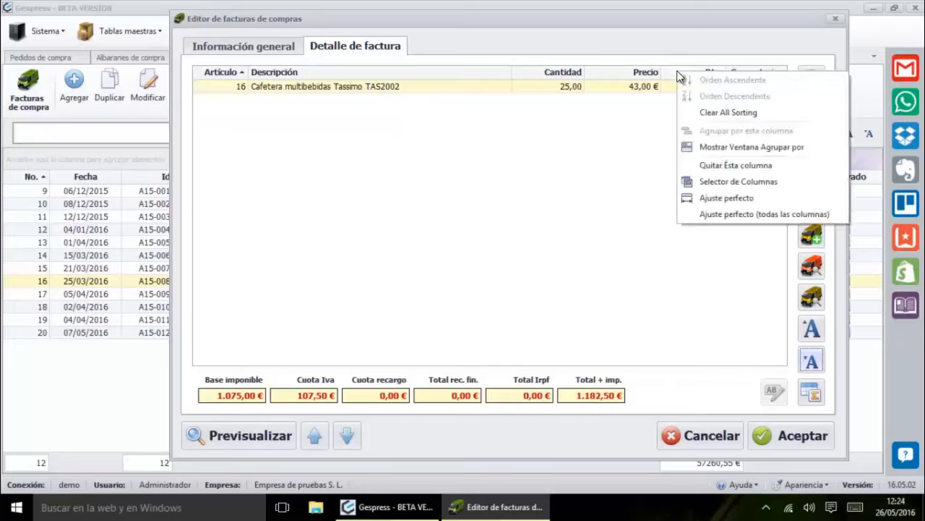
{"action": "left_click", "coordinate": [737, 186]}
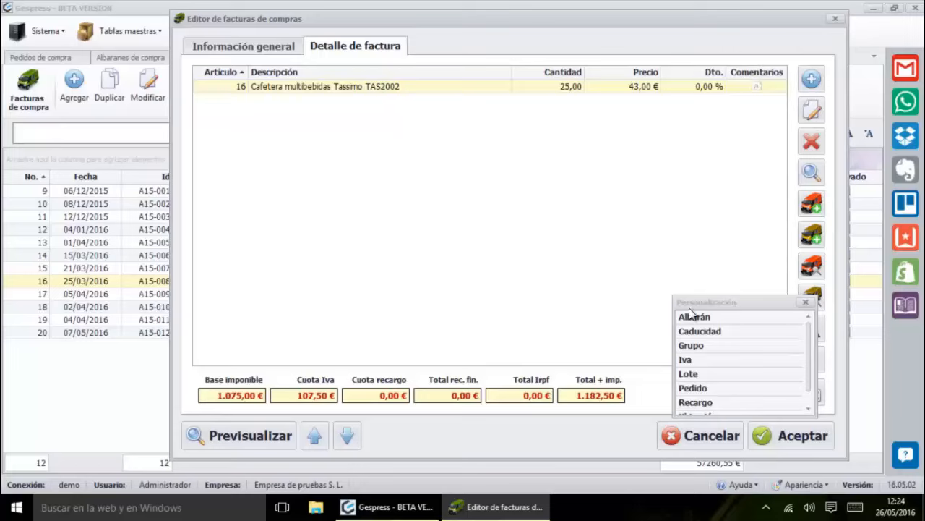
{"action": "mouse_move", "coordinate": [808, 344]}
{"action": "left_mouse_down"}
{"action": "mouse_move", "coordinate": [811, 362]}
{"action": "mouse_move", "coordinate": [814, 333]}
{"action": "left_mouse_up"}
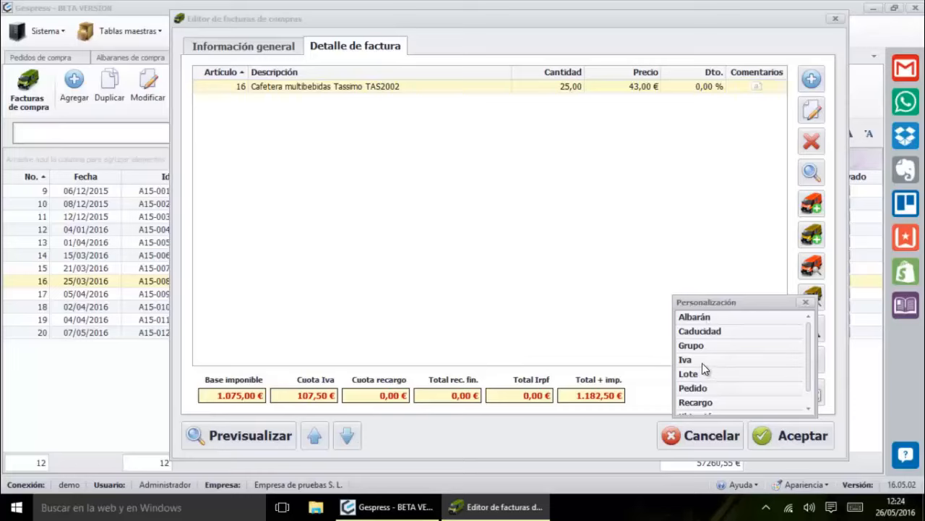
{"action": "left_click_drag", "start_coordinate": [702, 361], "coordinate": [660, 108]}
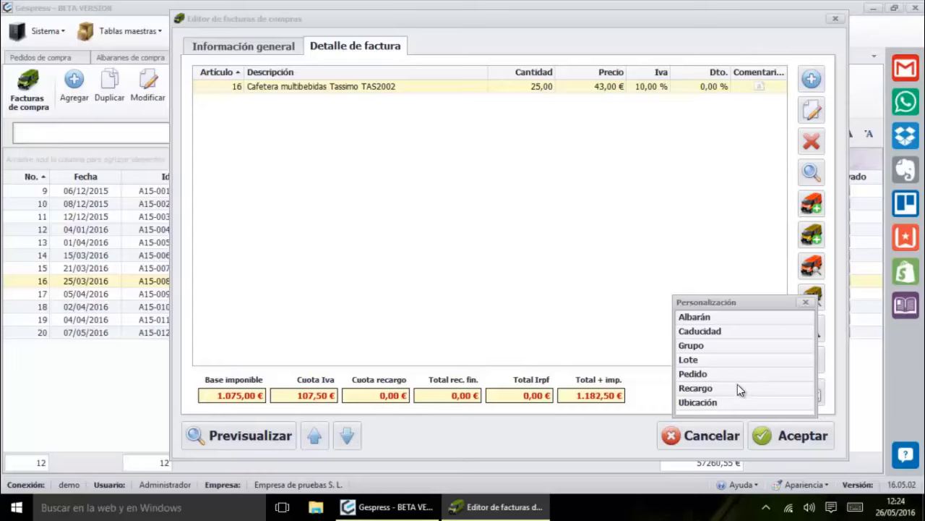
{"action": "left_click_drag", "start_coordinate": [671, 293], "coordinate": [597, 217]}
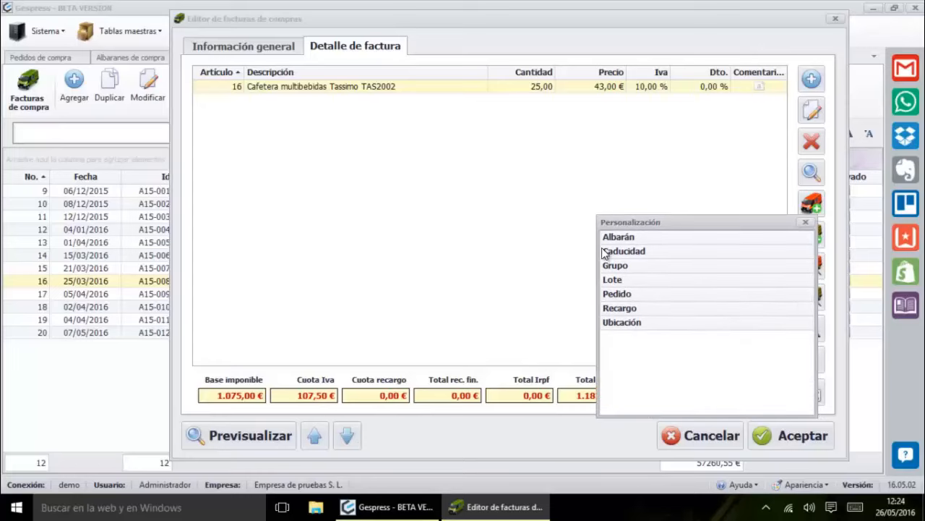
{"action": "left_click_drag", "start_coordinate": [633, 308], "coordinate": [658, 79]}
{"action": "left_click", "coordinate": [806, 223]}
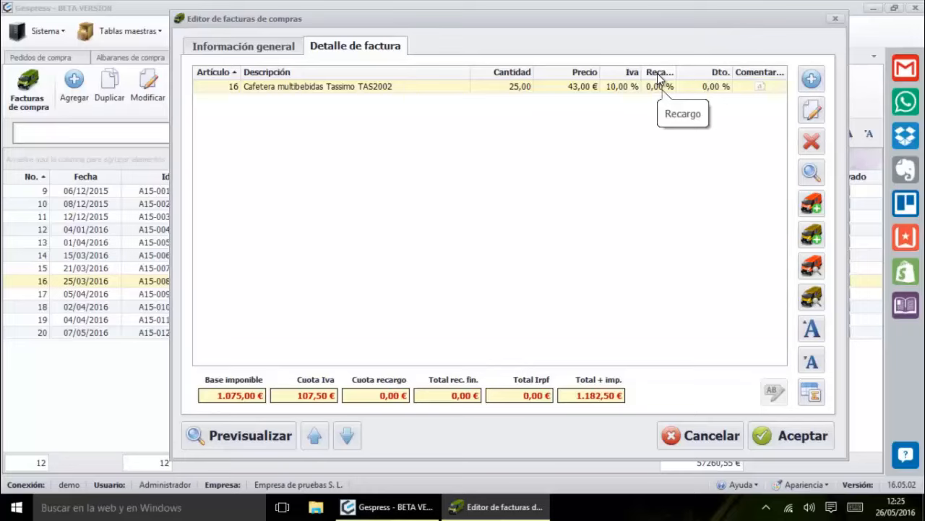
{"action": "left_click_drag", "start_coordinate": [658, 76], "coordinate": [718, 26]}
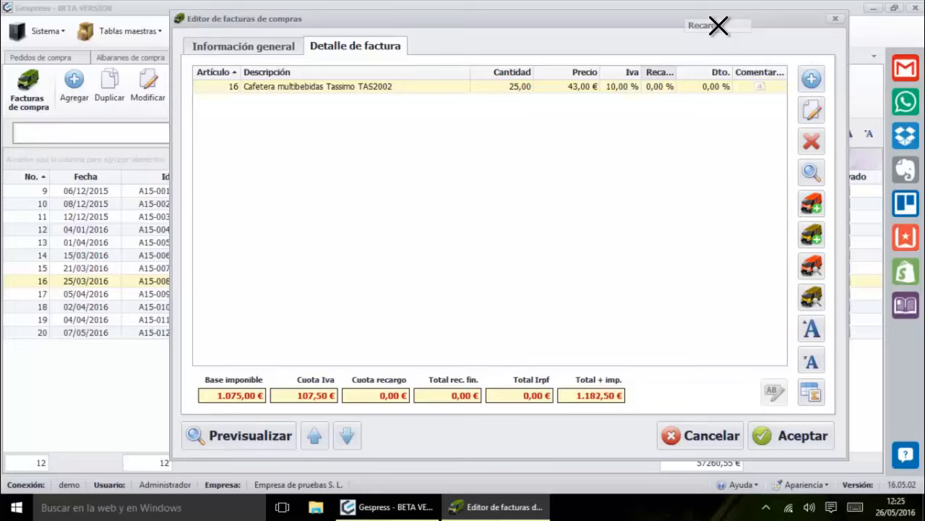
{"action": "left_click_drag", "start_coordinate": [719, 26], "coordinate": [719, 29]}
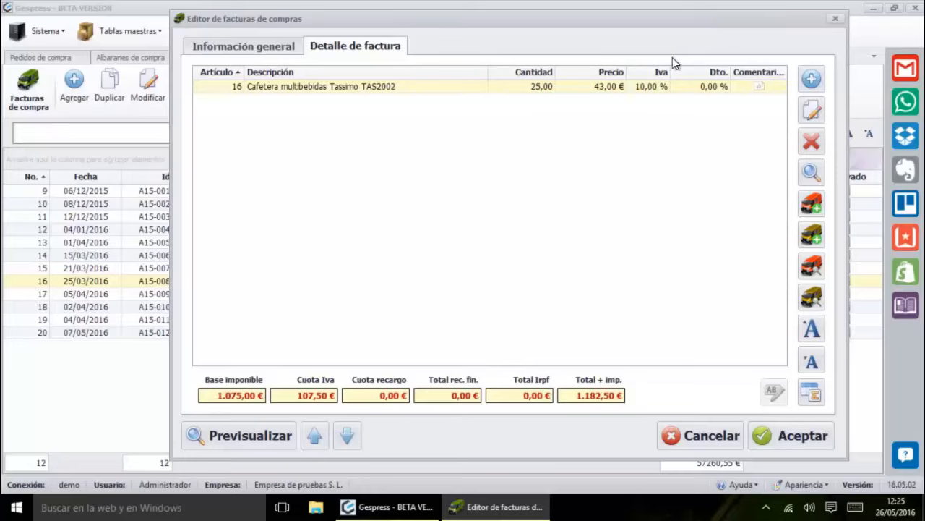
{"action": "left_click_drag", "start_coordinate": [660, 71], "coordinate": [699, 29]}
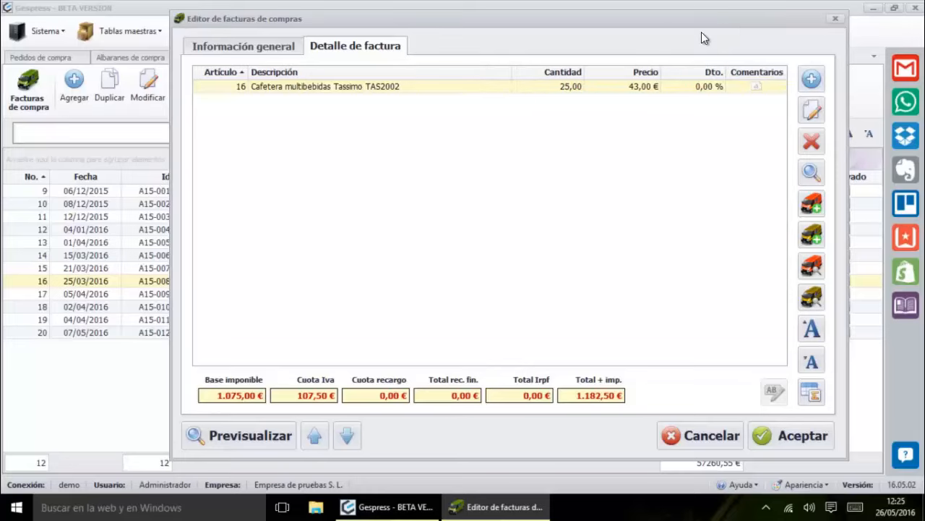
Discard A15-008's changes, cancel a new blank invoice, and open purchase invoice A15-006
{"action": "left_click", "coordinate": [691, 438]}
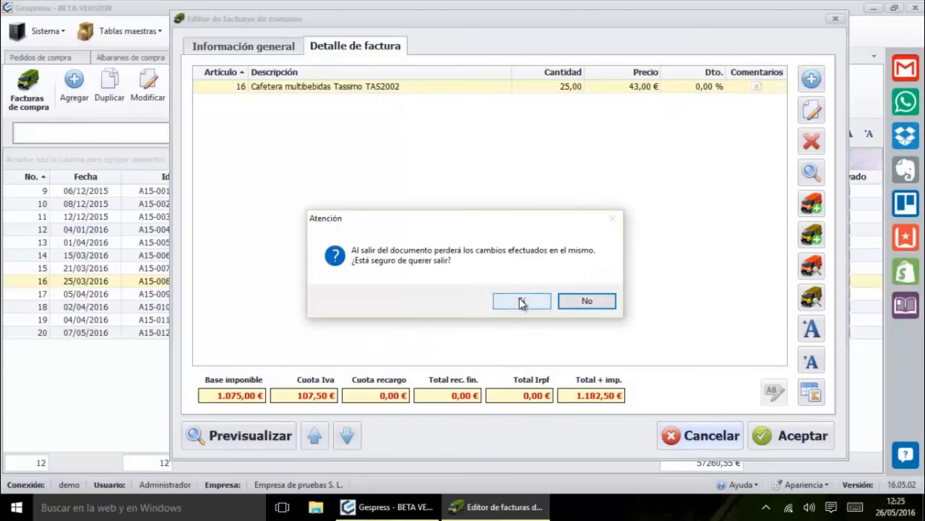
{"action": "left_click", "coordinate": [538, 299]}
{"action": "left_click", "coordinate": [75, 88]}
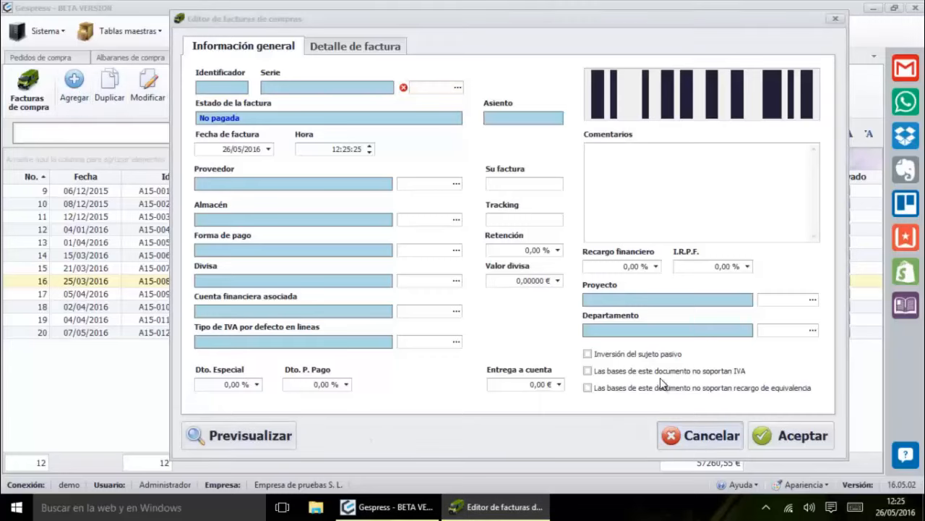
{"action": "left_click", "coordinate": [698, 435]}
{"action": "left_click", "coordinate": [537, 306]}
{"action": "double_click", "coordinate": [285, 257]}
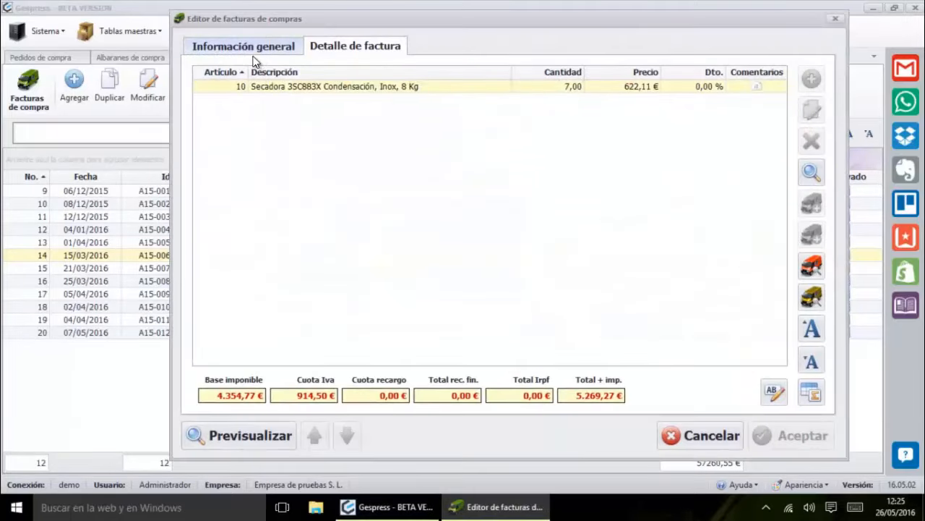
Unlock invoice A15-006 from Detalle de factura, then cancel the editor without saving
{"action": "left_click", "coordinate": [248, 48]}
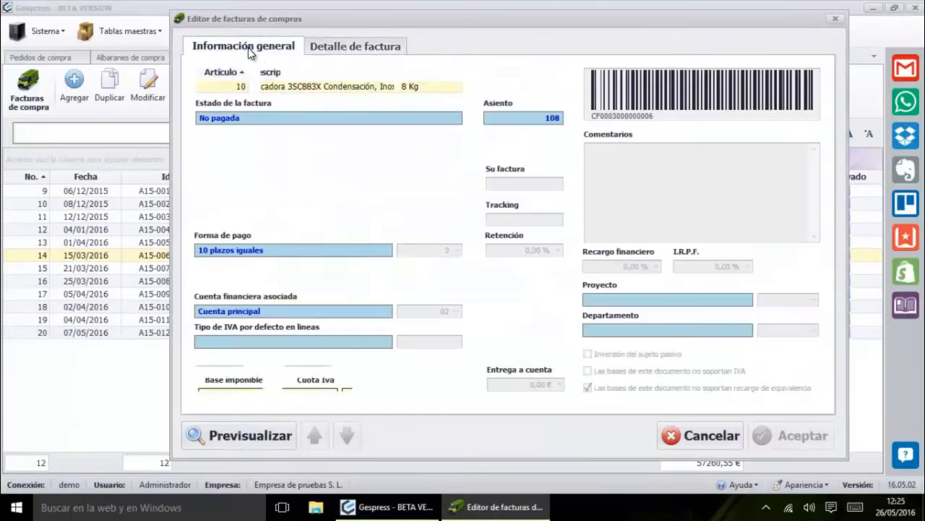
{"action": "left_click", "coordinate": [360, 50]}
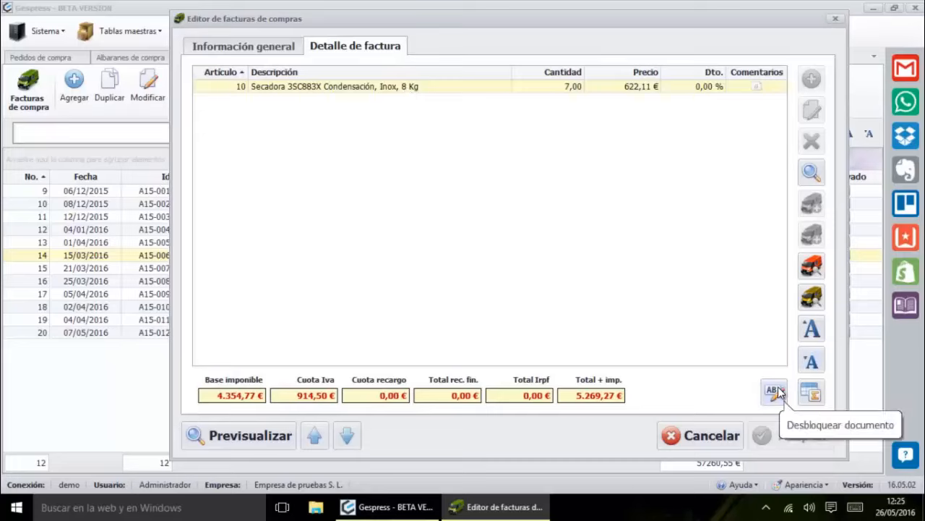
{"action": "left_click", "coordinate": [776, 391]}
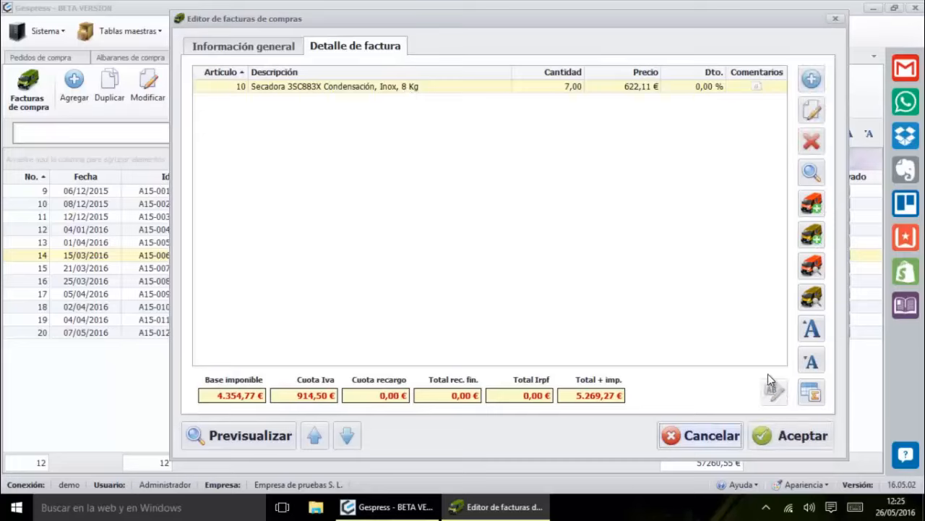
{"action": "left_click", "coordinate": [267, 47]}
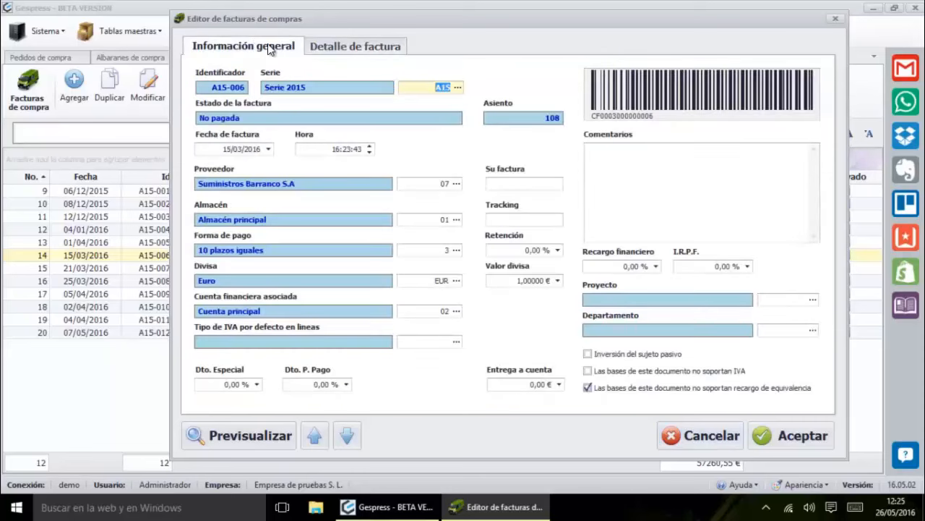
{"action": "left_click", "coordinate": [678, 432]}
{"action": "left_click", "coordinate": [534, 305]}
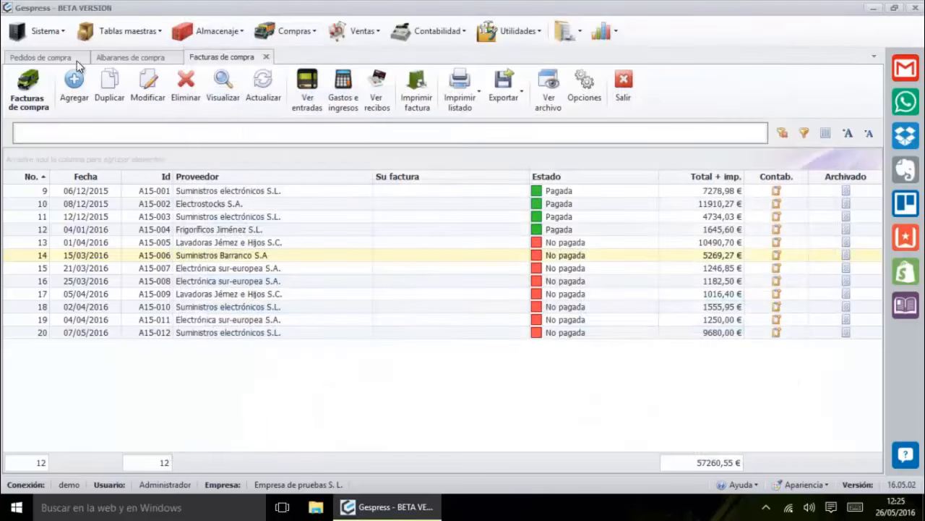
{"action": "left_click", "coordinate": [71, 95]}
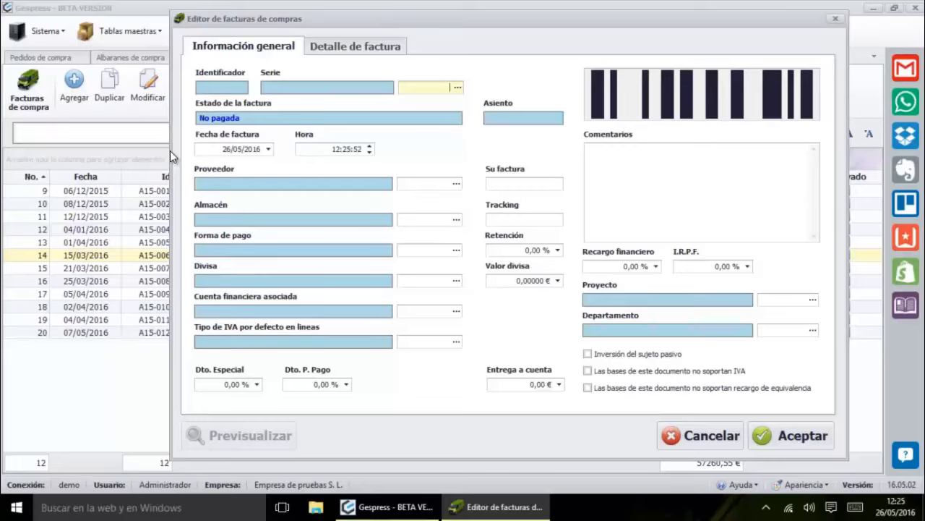
{"action": "key", "text": "Return"}
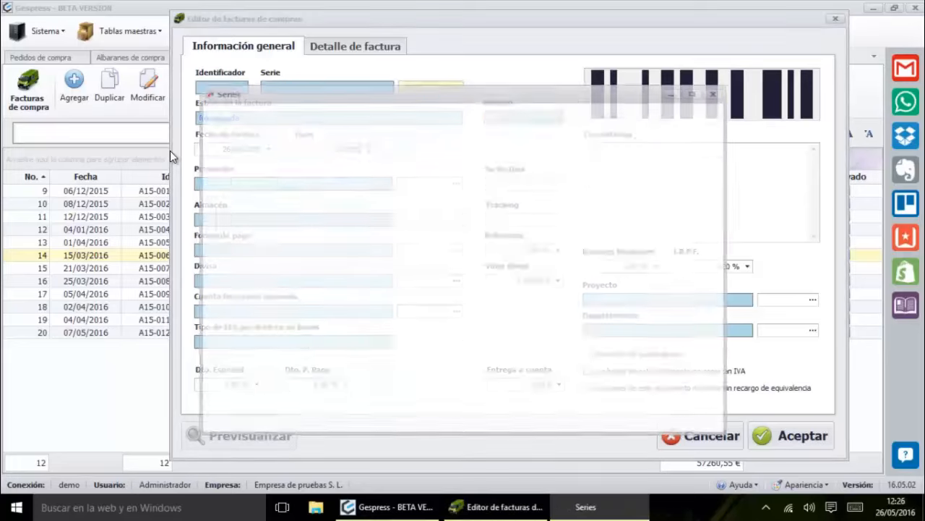
{"action": "key", "text": "Return"}
{"action": "key", "text": "Tab"}
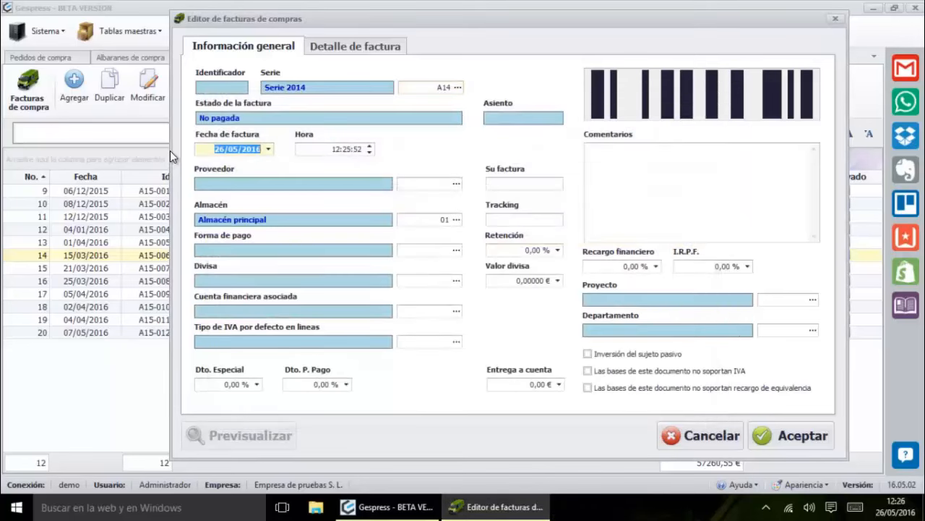
{"action": "key", "text": "Tab"}
{"action": "key", "text": "Tab"}
{"action": "key", "text": "Return"}
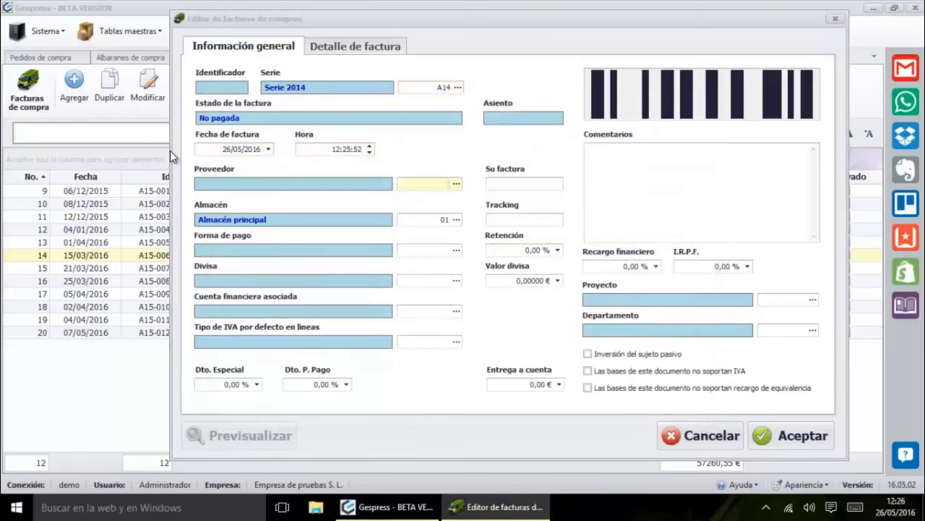
{"action": "key", "text": "Return"}
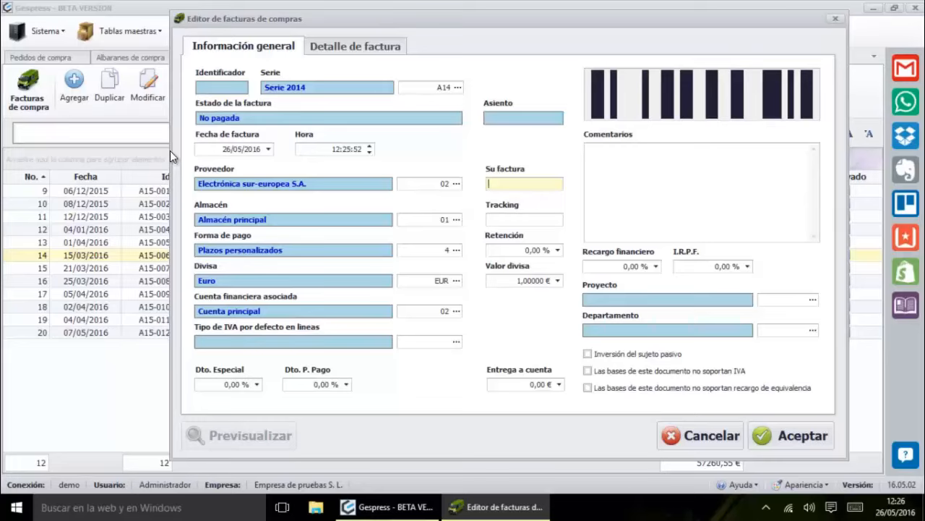
{"action": "left_click", "coordinate": [703, 436]}
{"action": "left_click", "coordinate": [517, 302]}
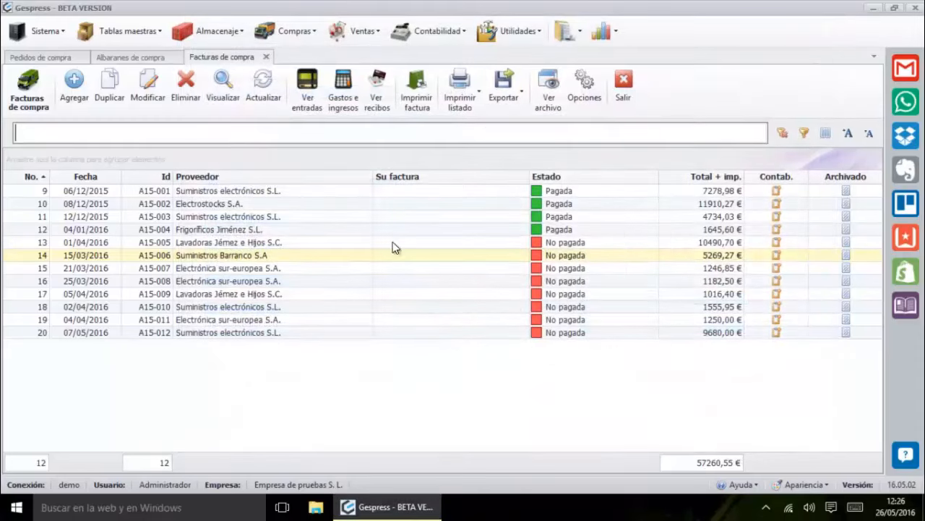
Add a new purchase invoice in Serie 2015 and move the A15 Editor de Series aside
{"action": "left_click", "coordinate": [90, 90]}
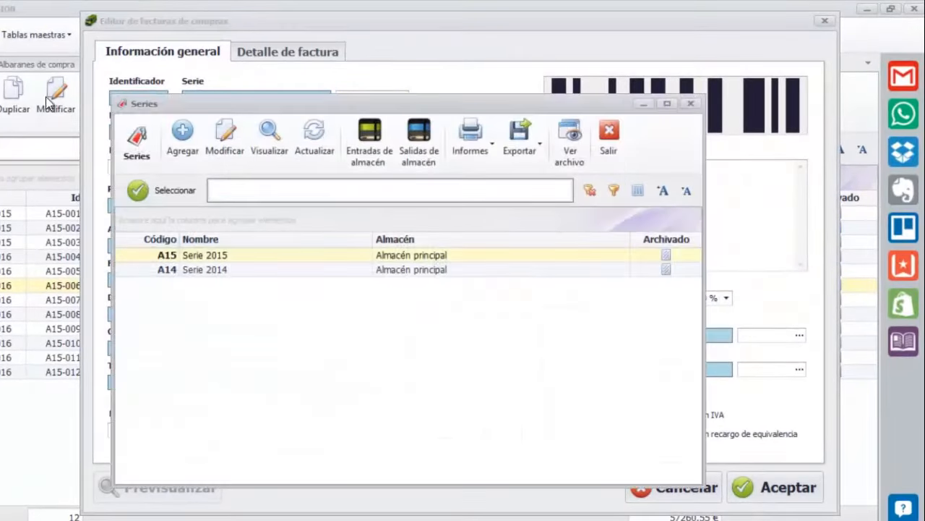
{"action": "double_click", "coordinate": [357, 254]}
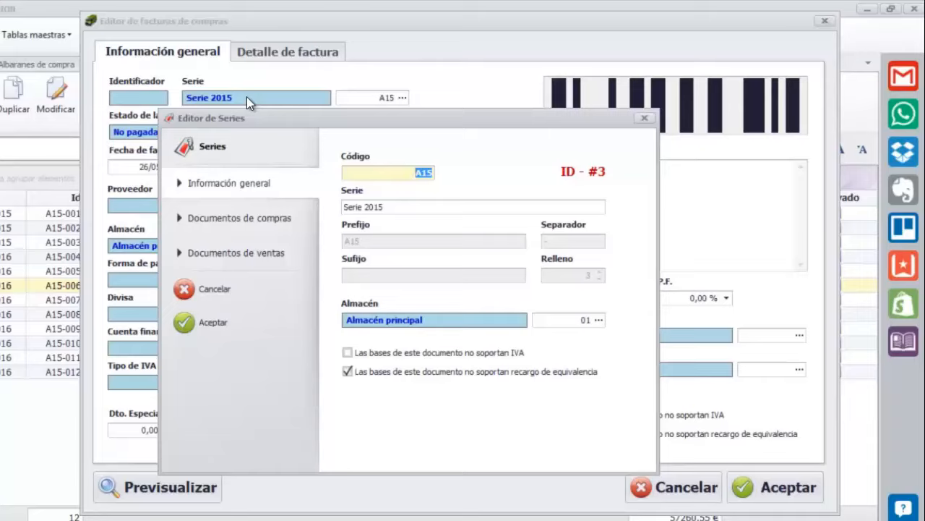
{"action": "left_click_drag", "start_coordinate": [267, 119], "coordinate": [140, 45]}
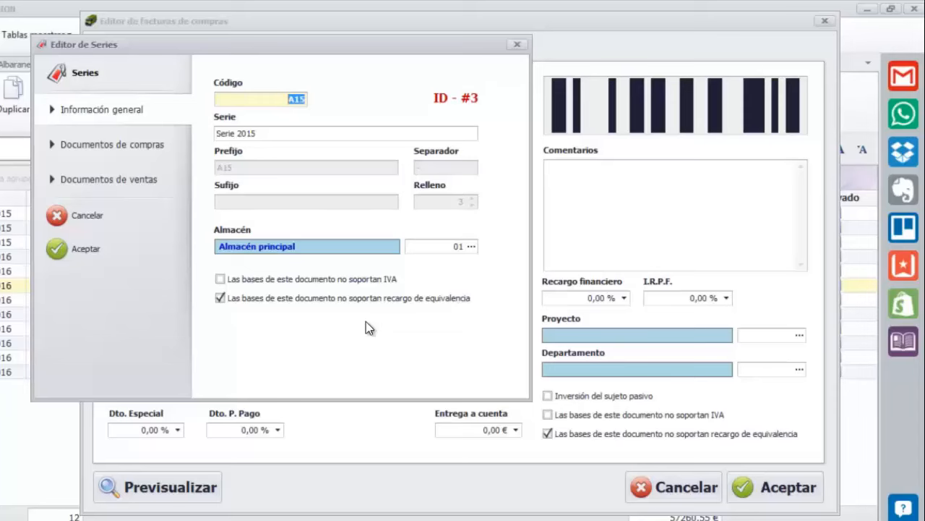
Cancel the Editor de Series and bring up the Proveedores list from the Proveedor field
{"action": "left_click", "coordinate": [108, 215]}
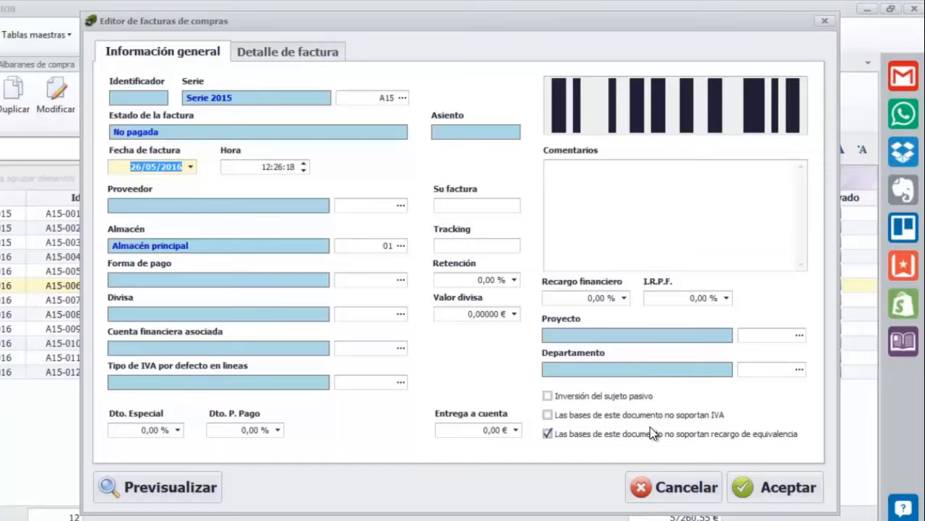
{"action": "key", "text": "Tab"}
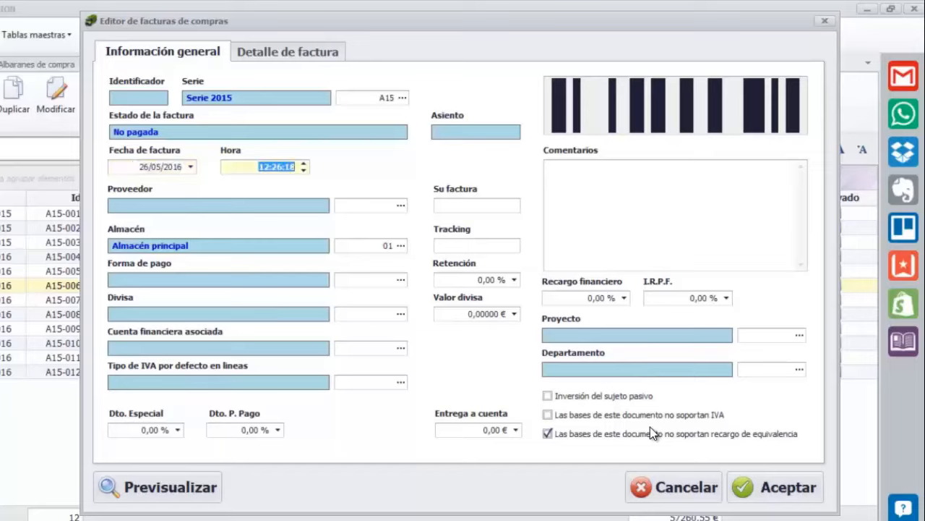
{"action": "key", "text": "Tab"}
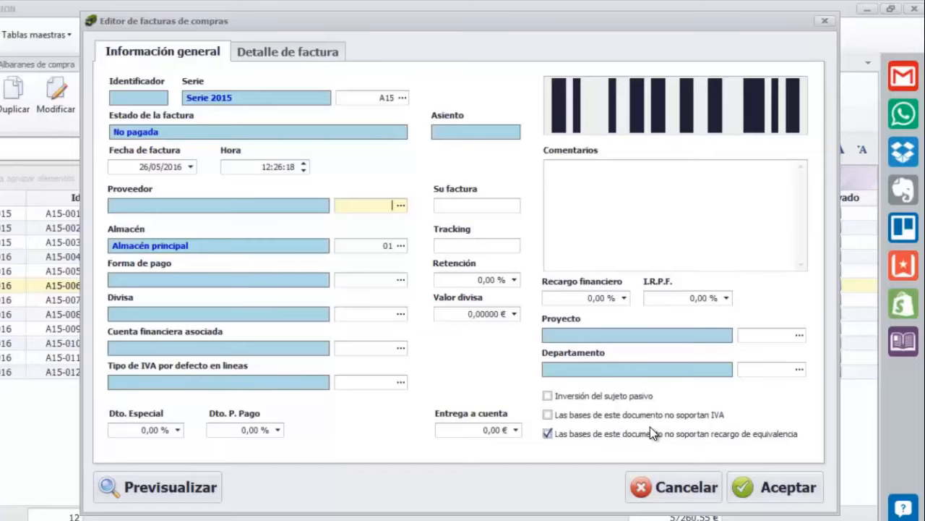
{"action": "key", "text": "Return"}
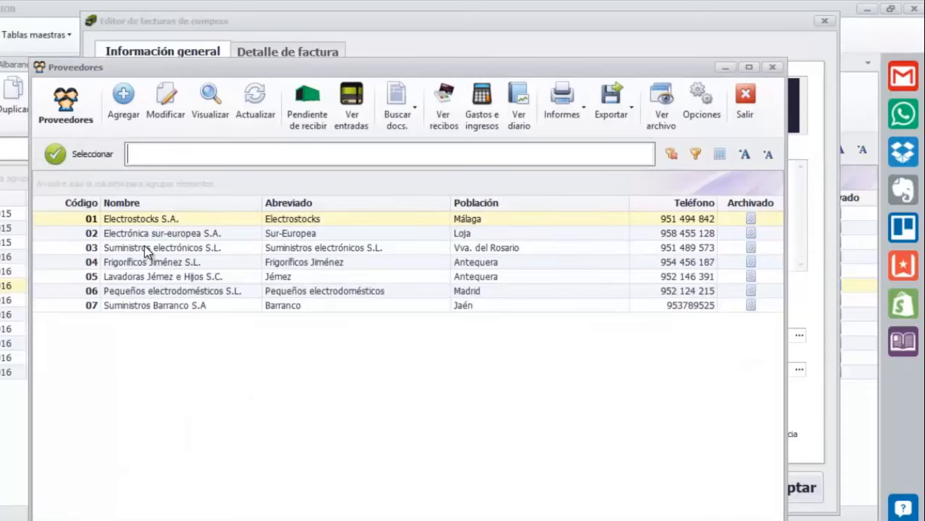
Review supplier 03 Suministros electrónicos S.L.'s commercial details (Plazos de 25 €, pending and overdue amounts), then close it
{"action": "left_click", "coordinate": [147, 249]}
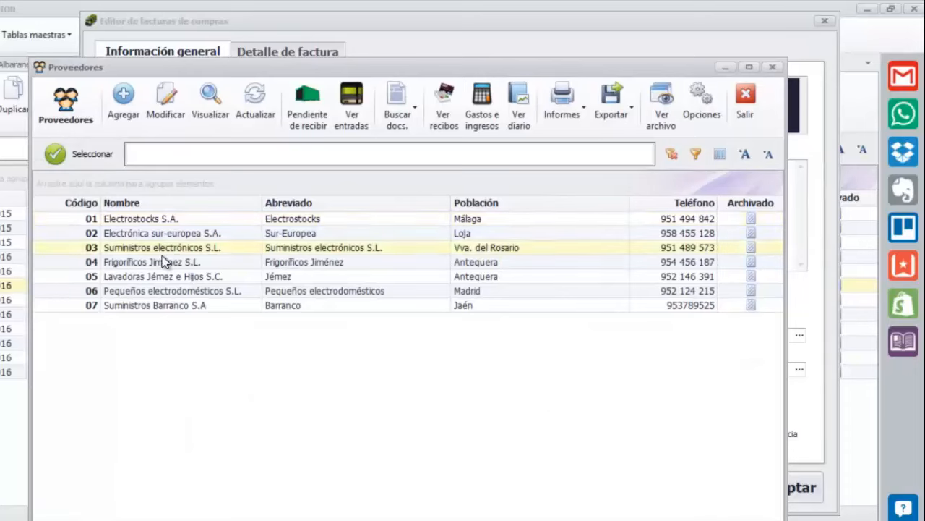
{"action": "left_click", "coordinate": [211, 99]}
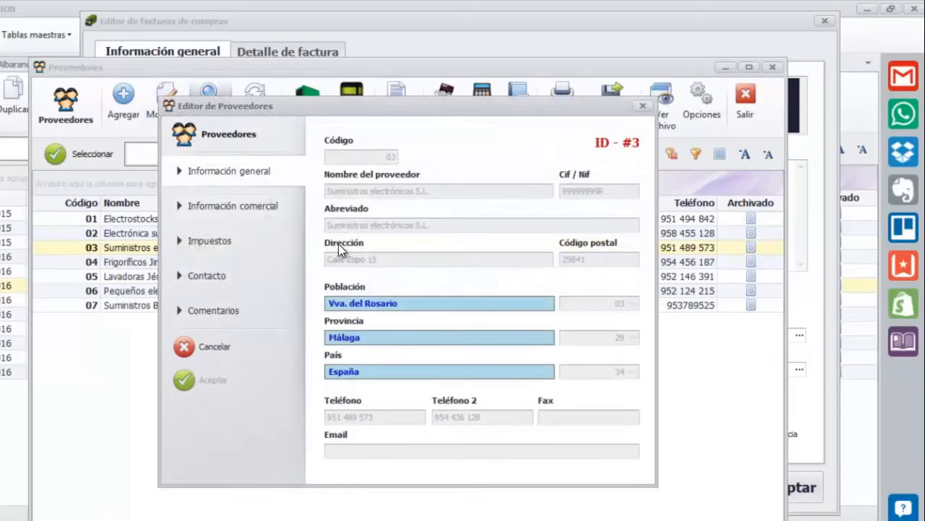
{"action": "left_click", "coordinate": [252, 209]}
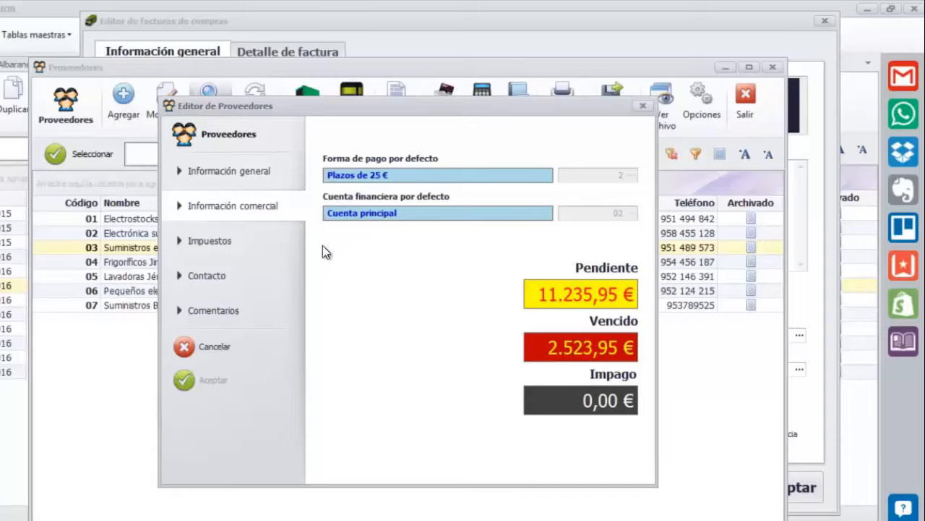
{"action": "left_click", "coordinate": [244, 349]}
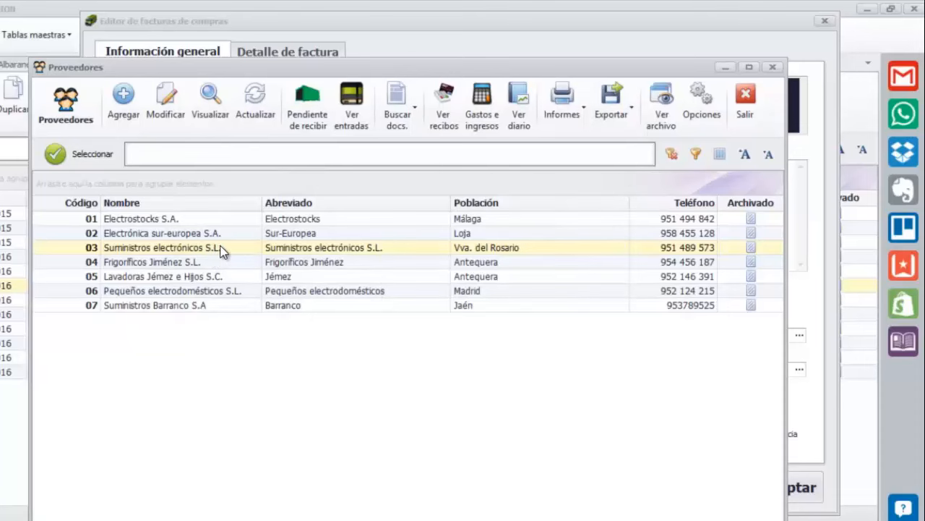
Choose supplier 03, Suministros electrónicos S.L., filling in Plazos de 25 €, Euro and Cuenta principal
{"action": "double_click", "coordinate": [222, 250]}
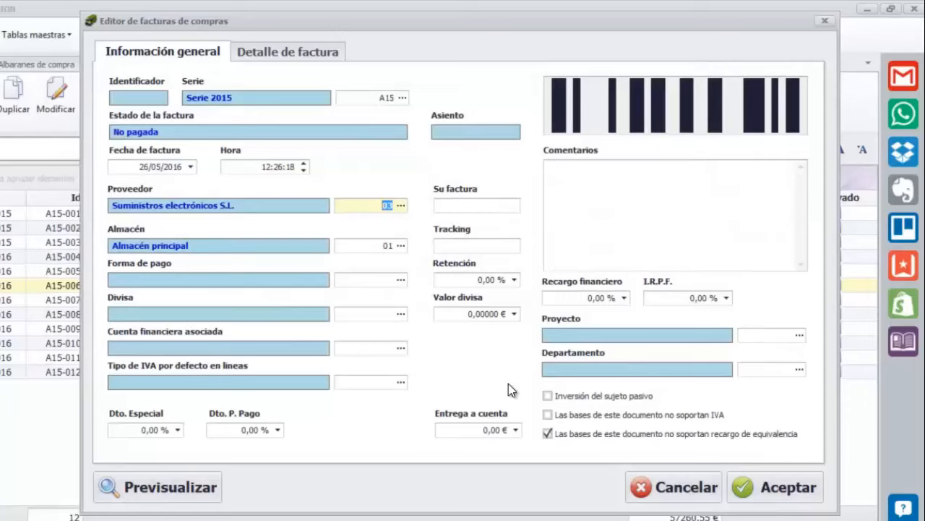
{"action": "key", "text": "Tab"}
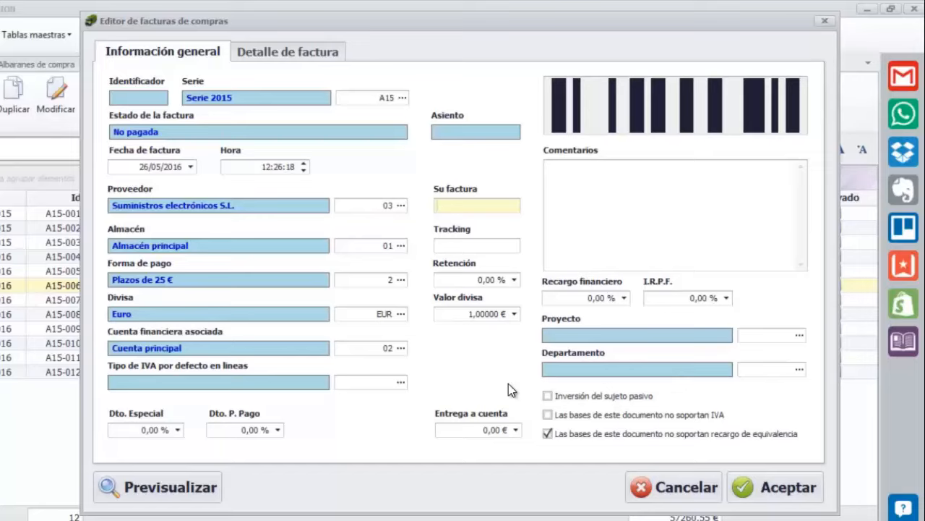
Enter supplier invoice number 764589 and set the warehouse to 02, Almacén auxiliar
{"action": "type", "text": "764589"}
{"action": "key", "text": "Tab"}
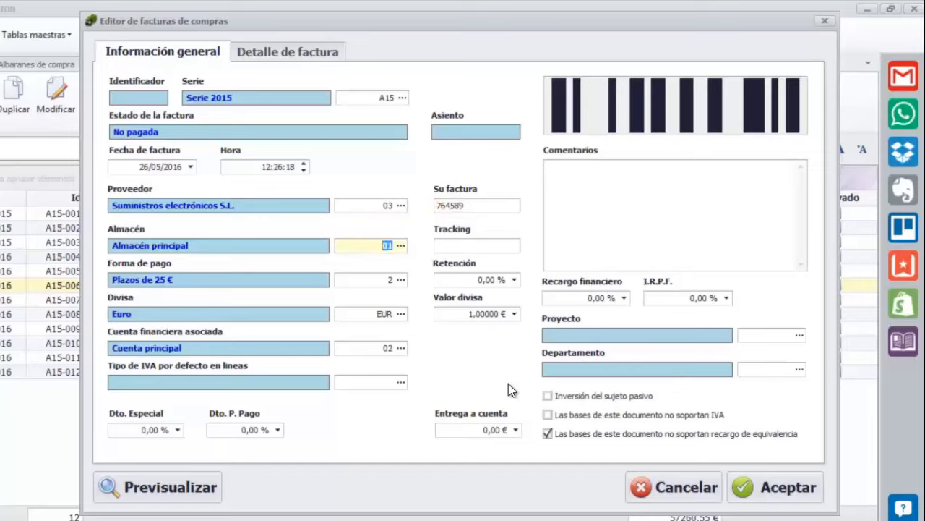
{"action": "type", "text": "02"}
{"action": "key", "text": "Tab"}
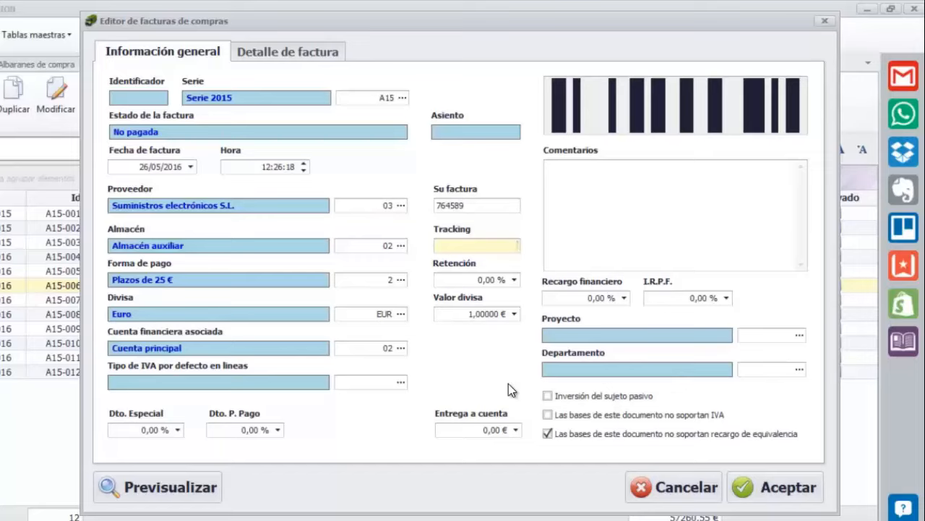
Switch the invoice currency from Euro to Dólar, valued at 0,95000
{"action": "key", "text": "Tab"}
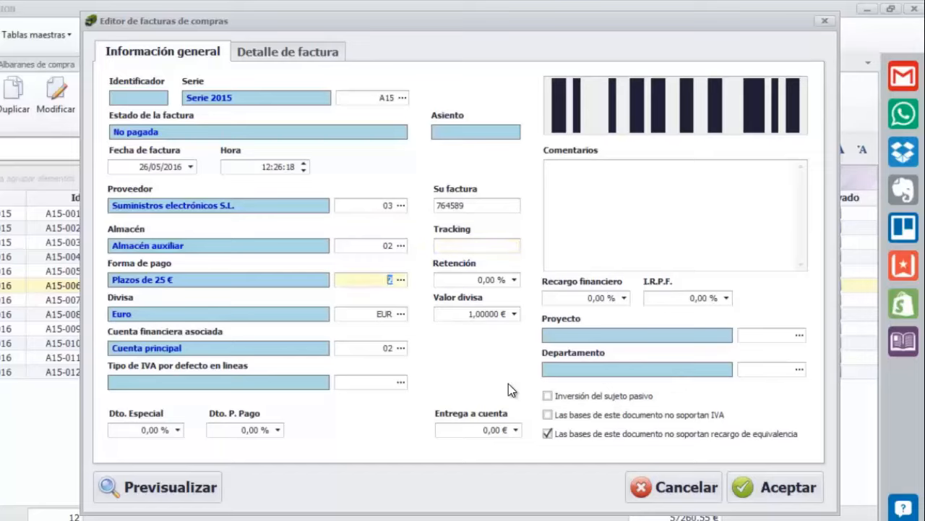
{"action": "key", "text": "Tab"}
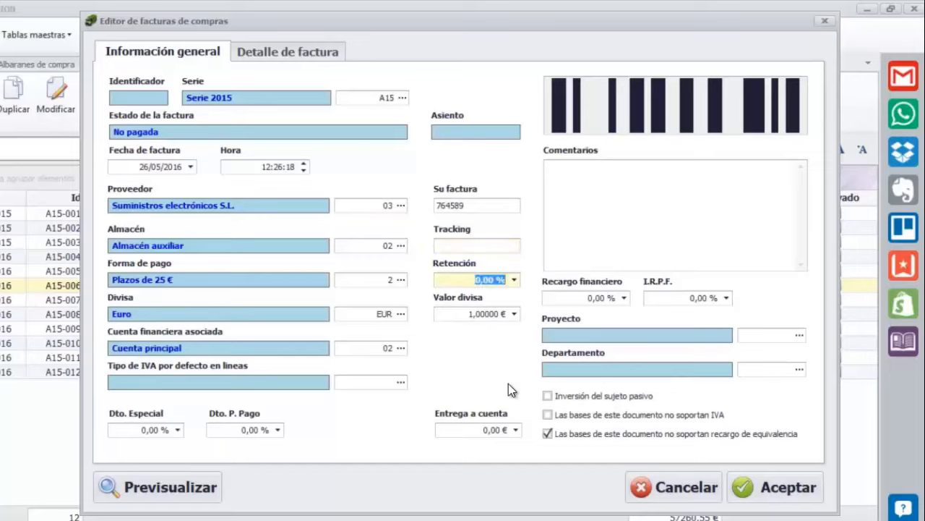
{"action": "key", "text": "Tab"}
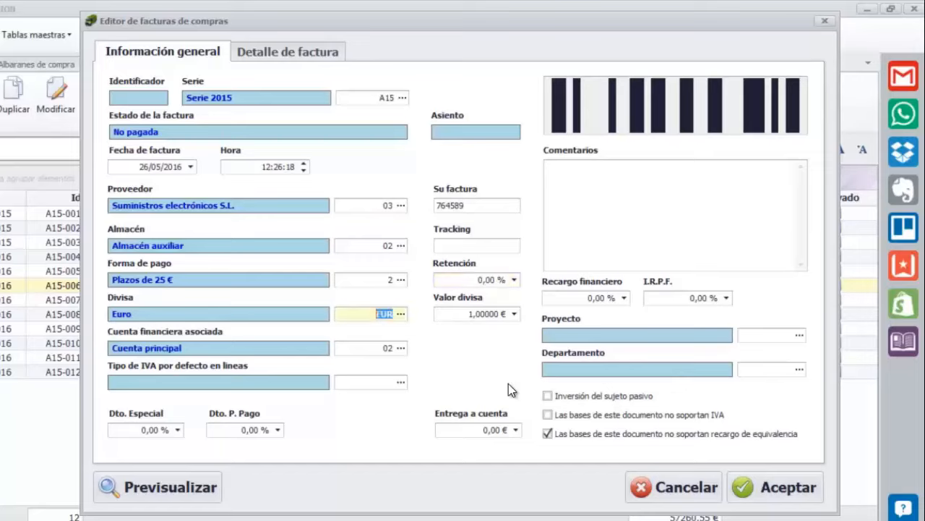
{"action": "key", "text": "Tab"}
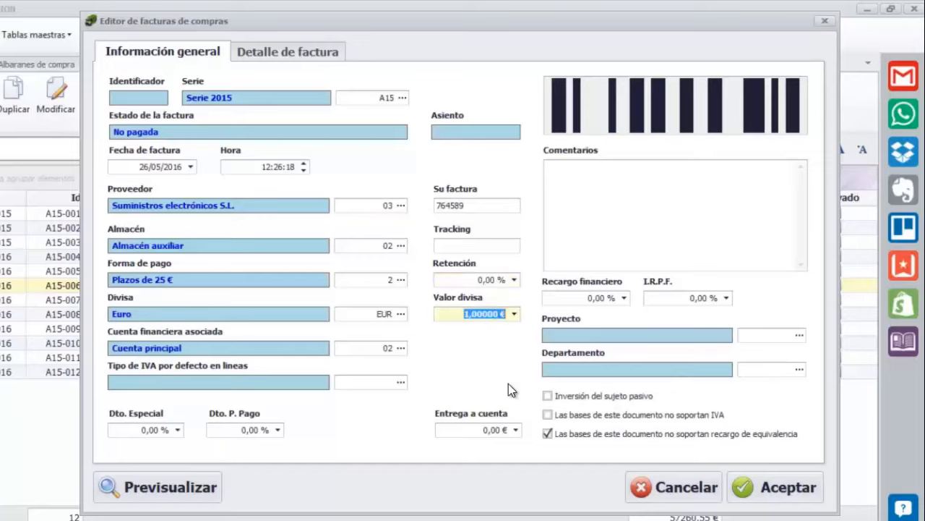
{"action": "left_click", "coordinate": [402, 315]}
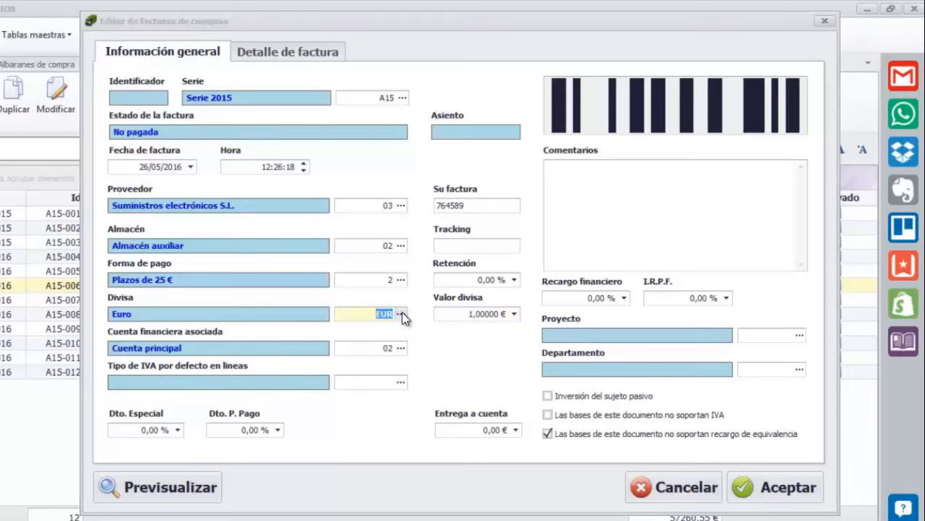
{"action": "double_click", "coordinate": [291, 241]}
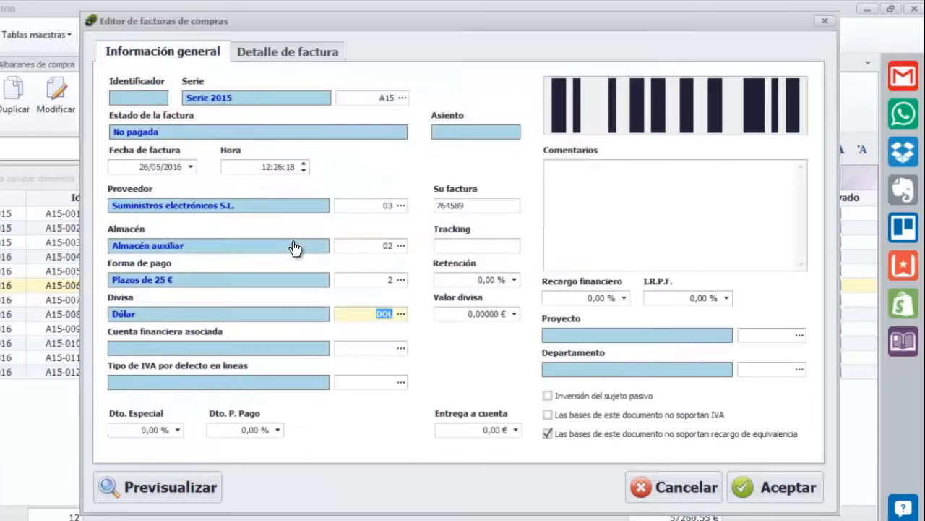
{"action": "key", "text": "Tab"}
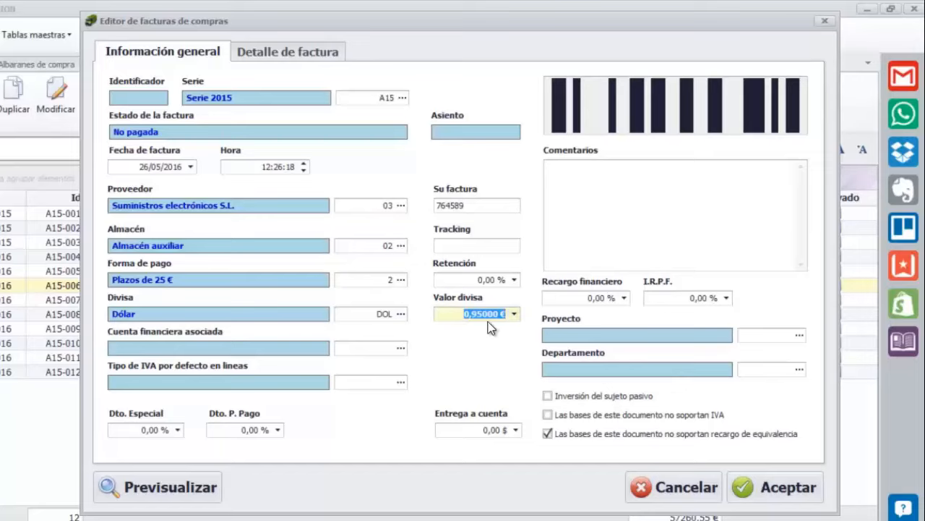
Open the Dólar currency record and cancel out of it unchanged
{"action": "double_click", "coordinate": [337, 312]}
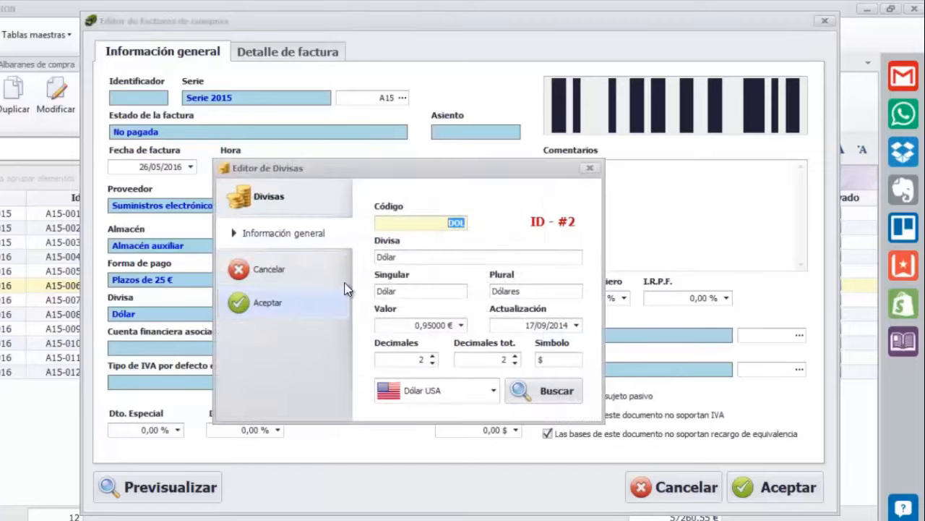
{"action": "left_click", "coordinate": [291, 277]}
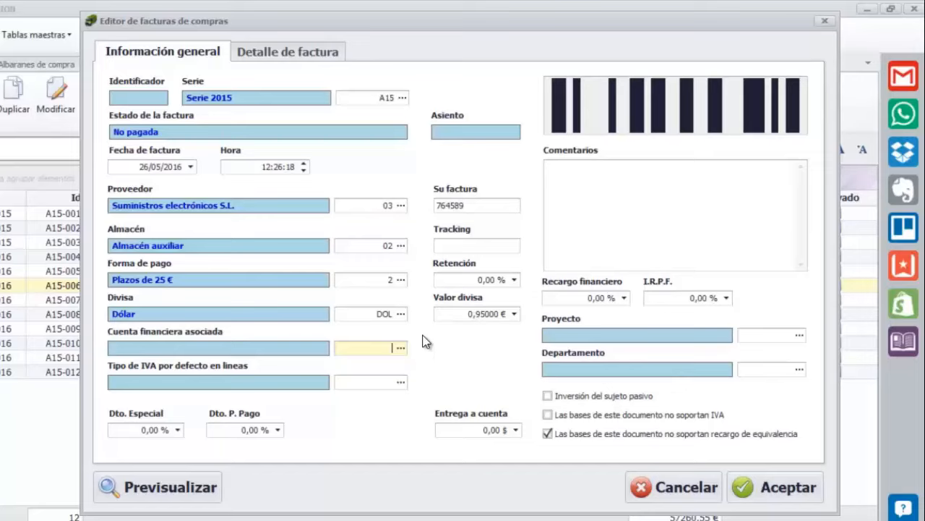
Set the financial account to code 01, Gastos corrientes, reverting the currency to Euro at 1,00000 €
{"action": "key", "text": "F4"}
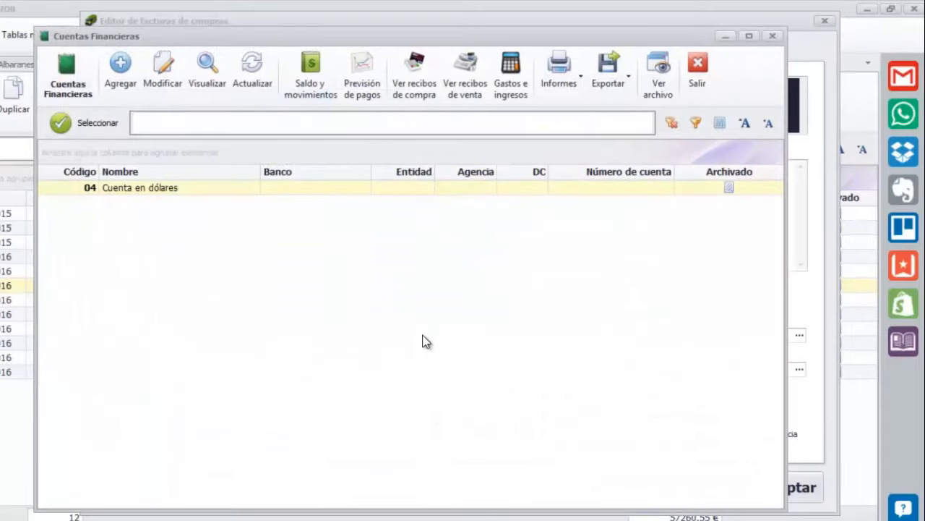
{"action": "double_click", "coordinate": [182, 194]}
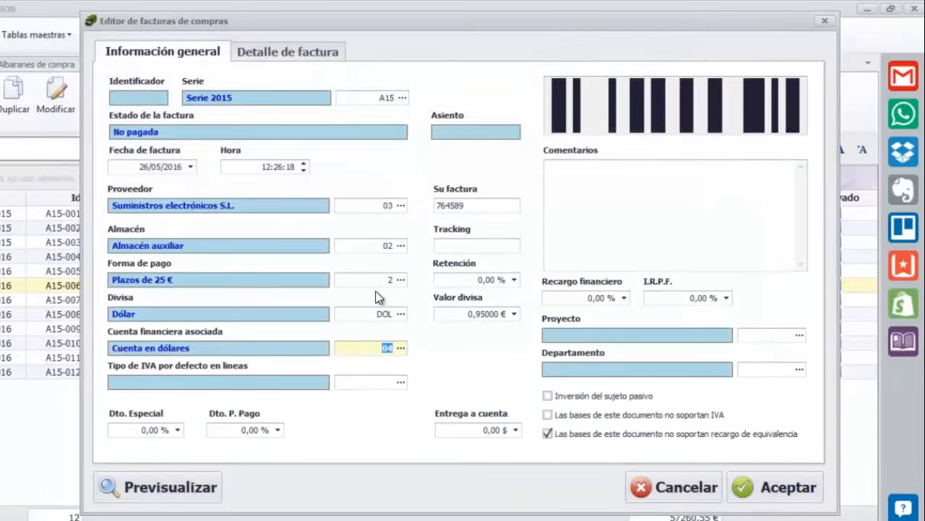
{"action": "key", "text": "BackSpace"}
{"action": "type", "text": "01"}
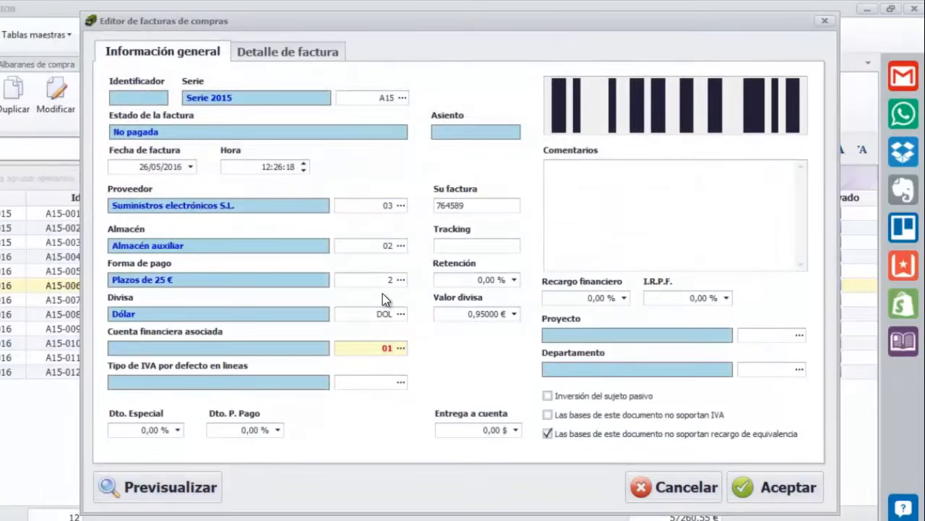
{"action": "key", "text": "Tab"}
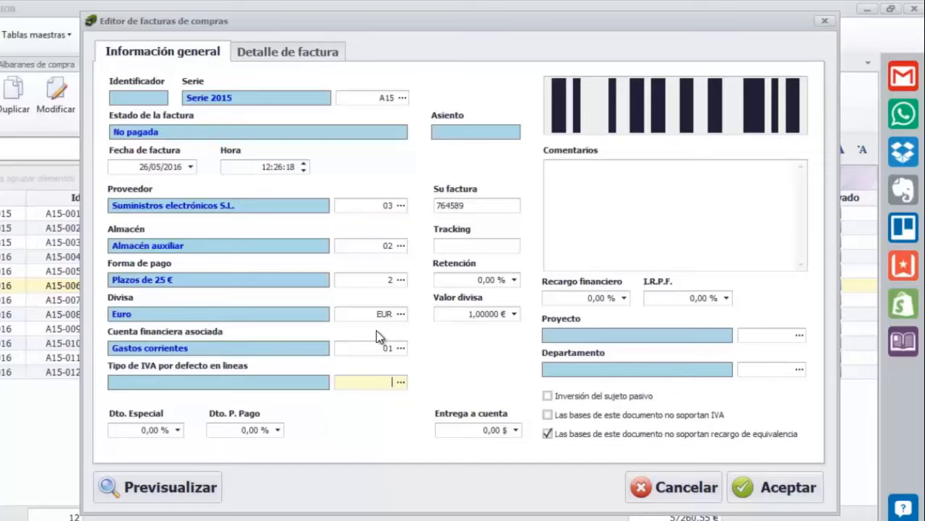
Set the currency back to Dólar at 0,95000 € and the financial account to Cuenta en dólares (04)
{"action": "key", "text": "Tab"}
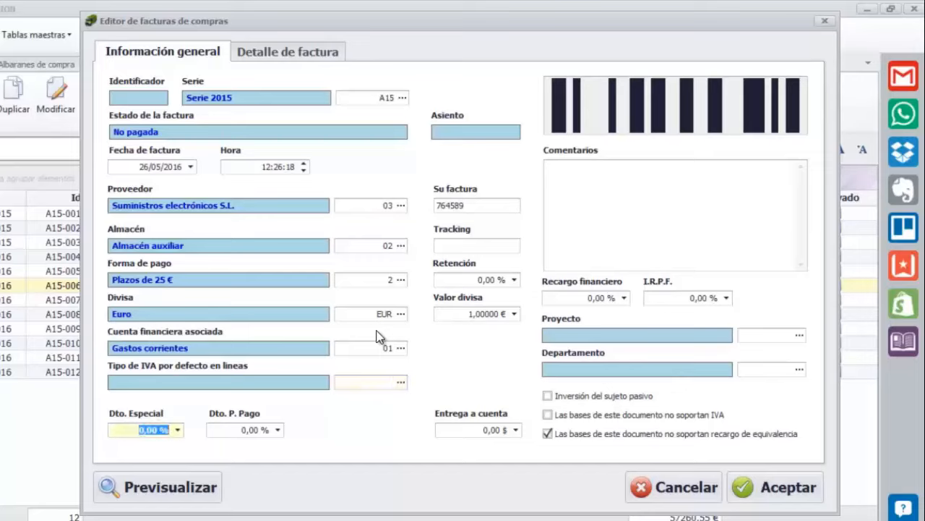
{"action": "key", "text": "Tab"}
{"action": "key", "text": "Tab"}
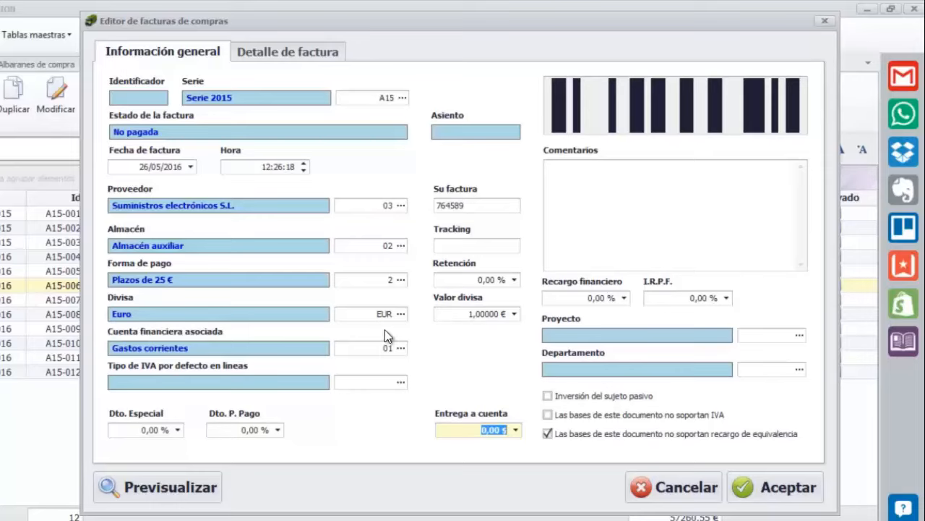
{"action": "key", "text": "Tab"}
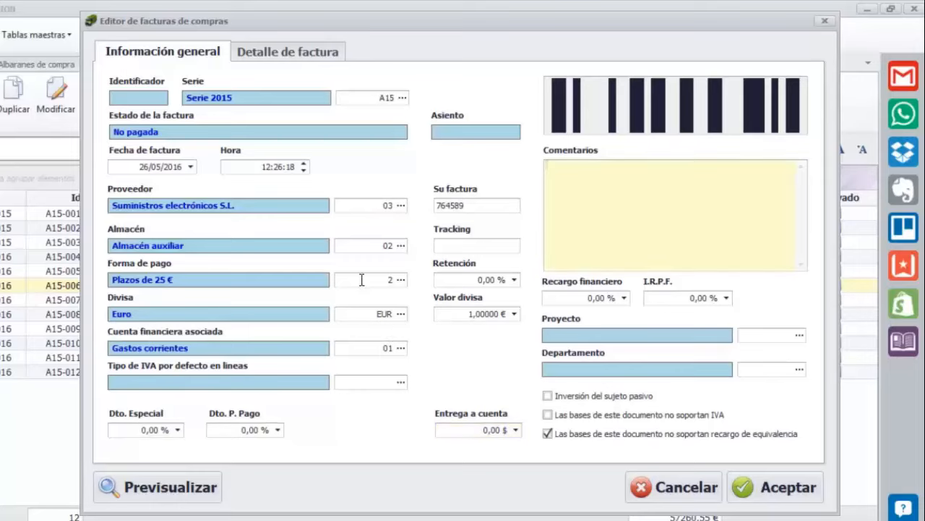
{"action": "left_click", "coordinate": [402, 315]}
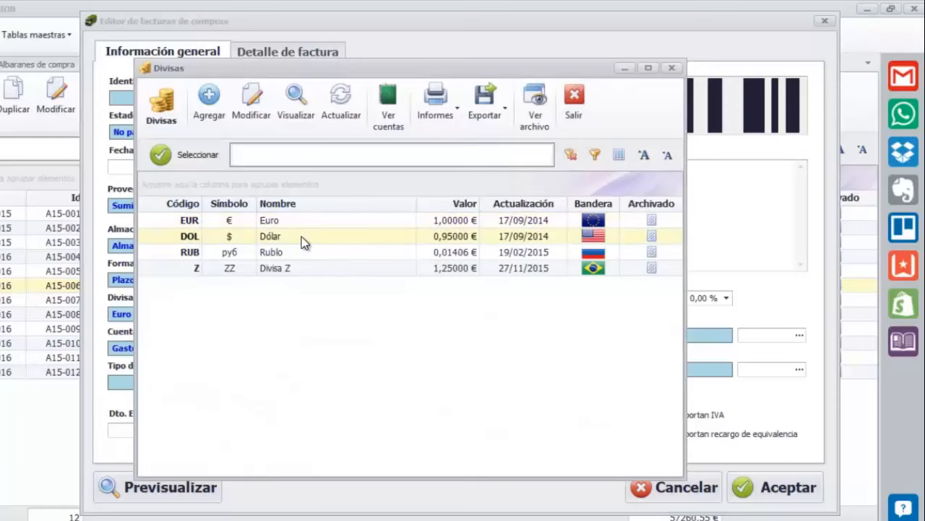
{"action": "double_click", "coordinate": [302, 237]}
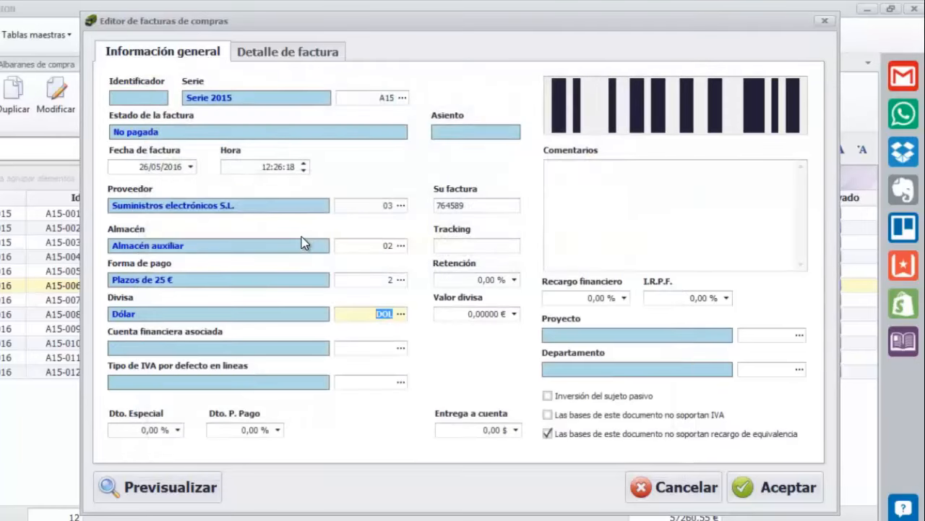
{"action": "key", "text": "Tab"}
{"action": "key", "text": "Tab"}
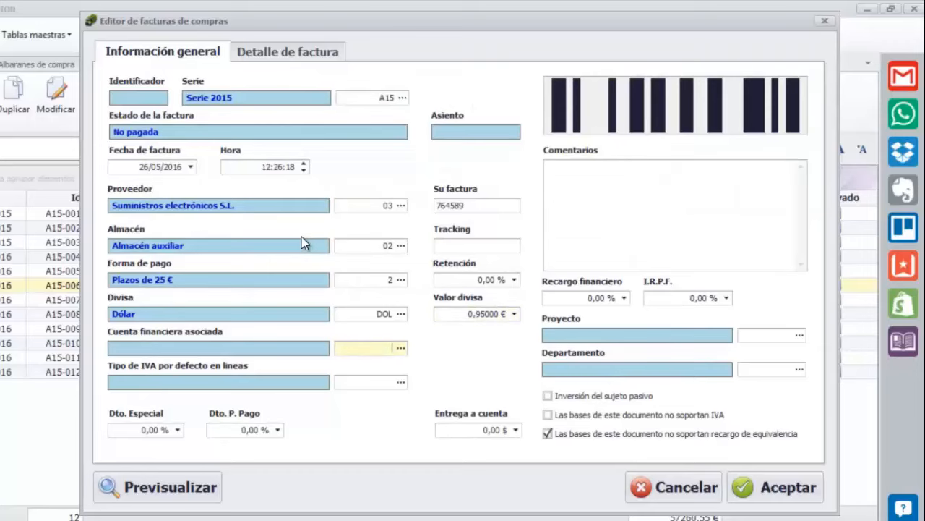
{"action": "key", "text": "F4"}
{"action": "key", "text": "Return"}
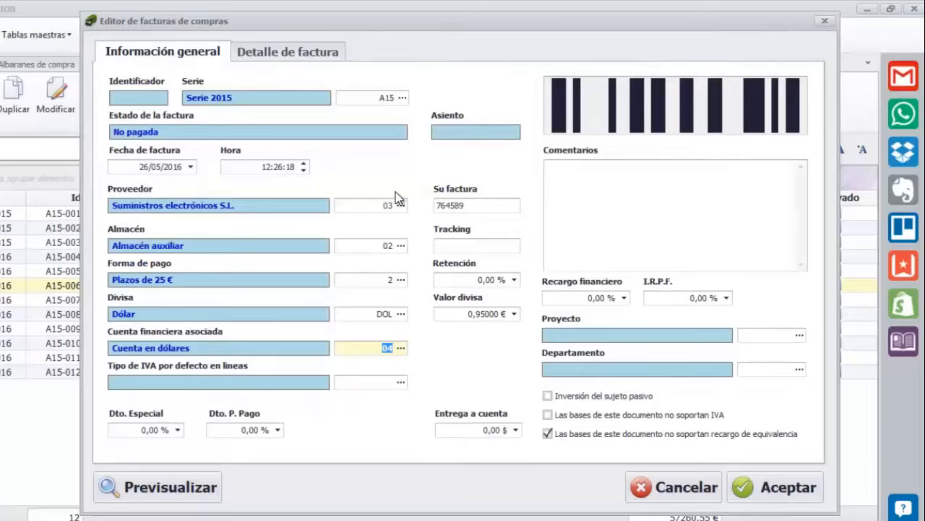
Leave comments and the 0,00 % surcharge untouched, then show the empty Detalle de factura at 0,00 $
{"action": "left_click", "coordinate": [632, 208]}
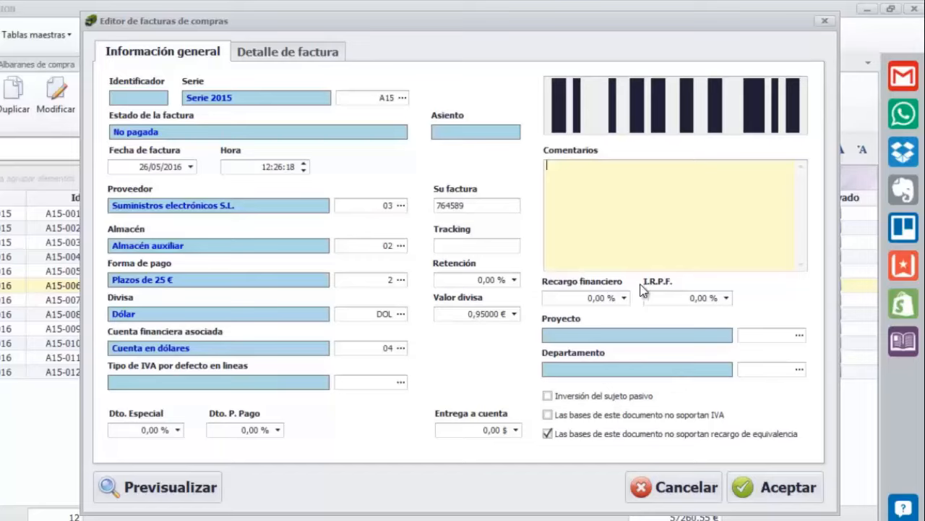
{"action": "left_click", "coordinate": [584, 296]}
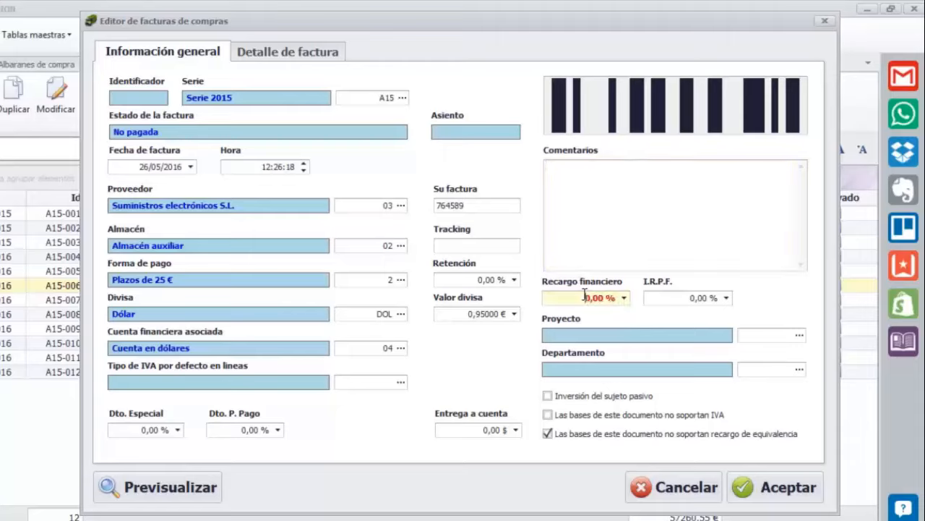
{"action": "left_click_drag", "start_coordinate": [584, 297], "coordinate": [633, 302]}
{"action": "key", "text": "Tab"}
{"action": "key", "text": "Tab"}
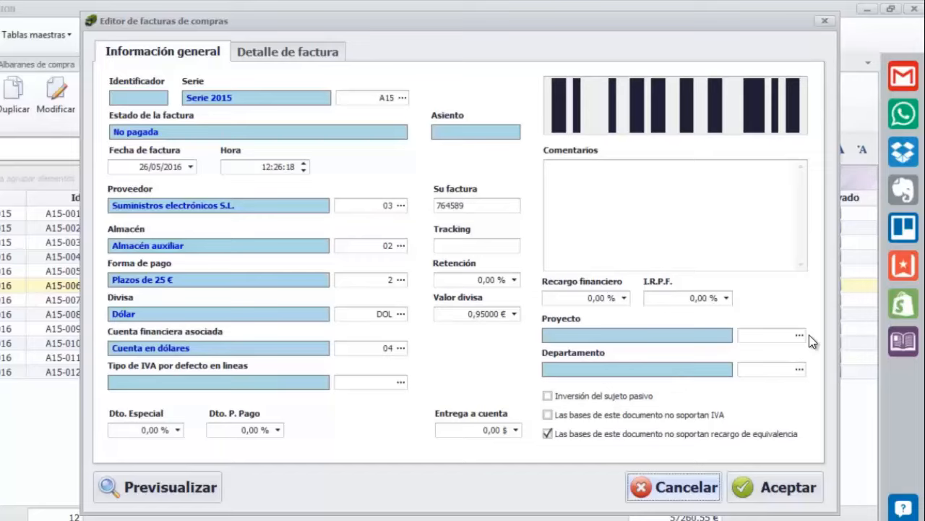
{"action": "left_click", "coordinate": [331, 55]}
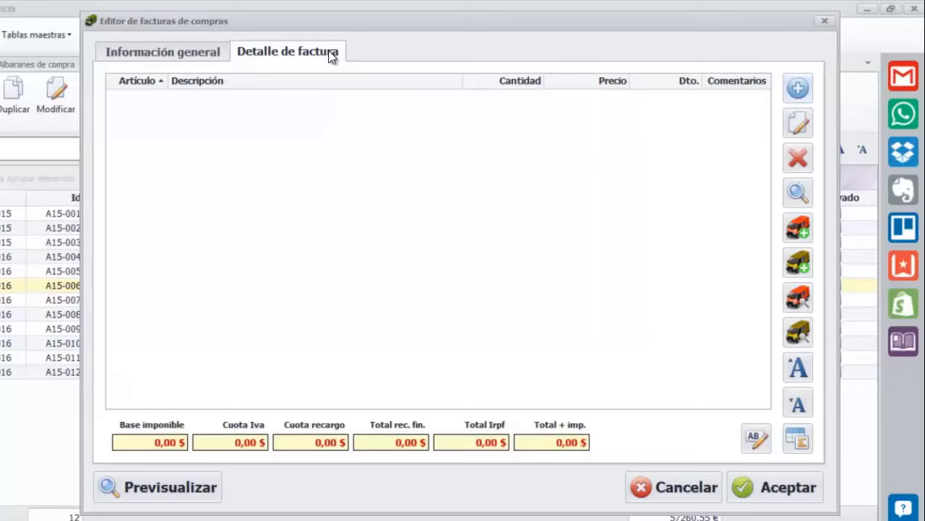
Step from Información general through the header fields to Detalle de factura and start a new line
{"action": "left_click", "coordinate": [189, 58]}
{"action": "key", "text": "Return"}
{"action": "key", "text": "Return"}
{"action": "key", "text": "Return"}
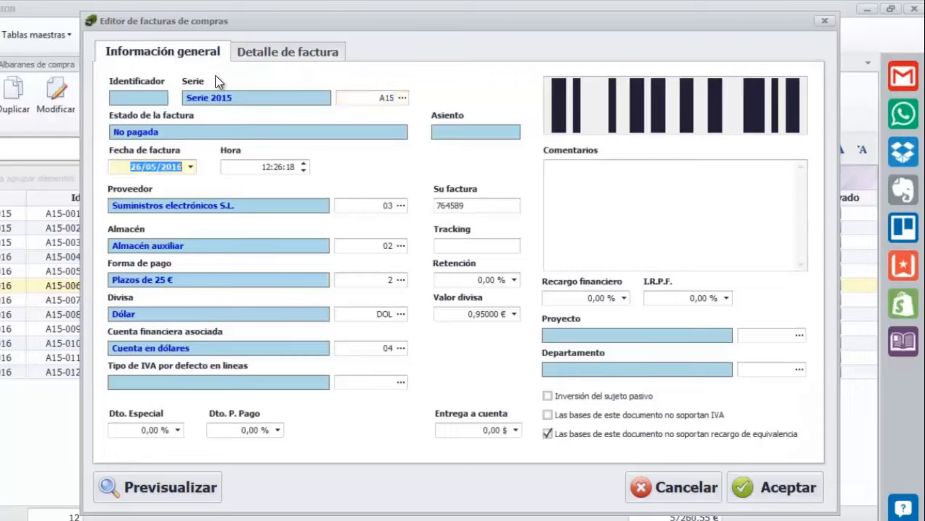
{"action": "key", "text": "Return"}
{"action": "key", "text": "Return"}
{"action": "key", "text": "Return"}
{"action": "key", "text": "Return"}
{"action": "key", "text": "Return"}
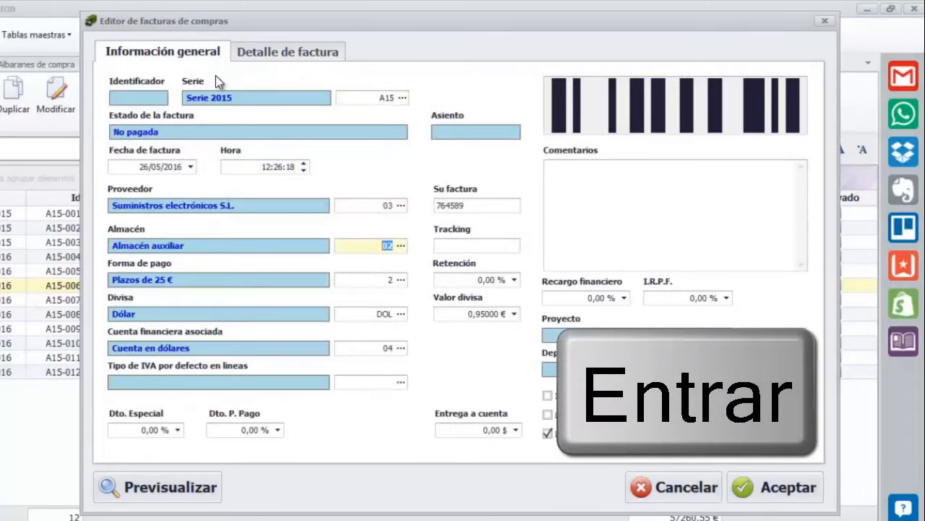
{"action": "key", "text": "Return"}
{"action": "key", "text": "Return"}
{"action": "key", "text": "Return"}
{"action": "key", "text": "Return"}
{"action": "key", "text": "Return"}
{"action": "key", "text": "Return"}
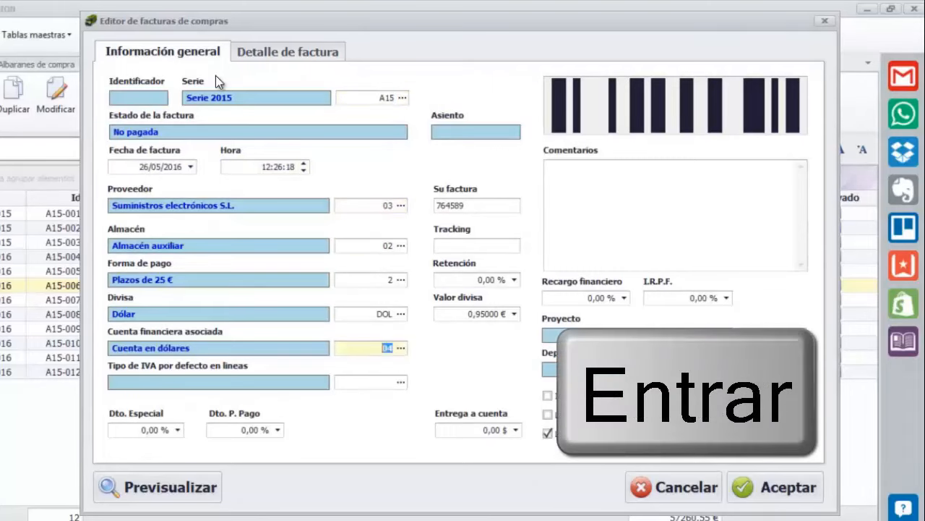
{"action": "key", "text": "Return"}
{"action": "key", "text": "Return"}
{"action": "key", "text": "Return"}
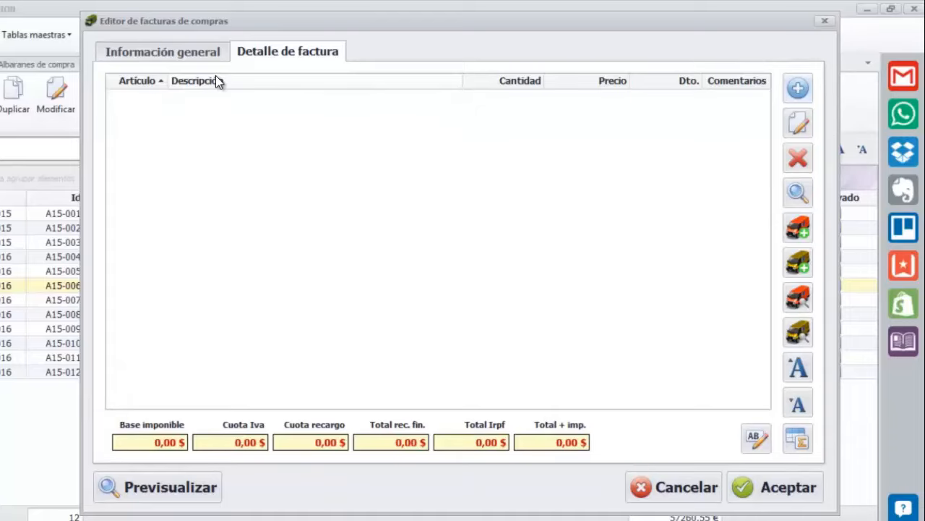
{"action": "key", "text": "Return"}
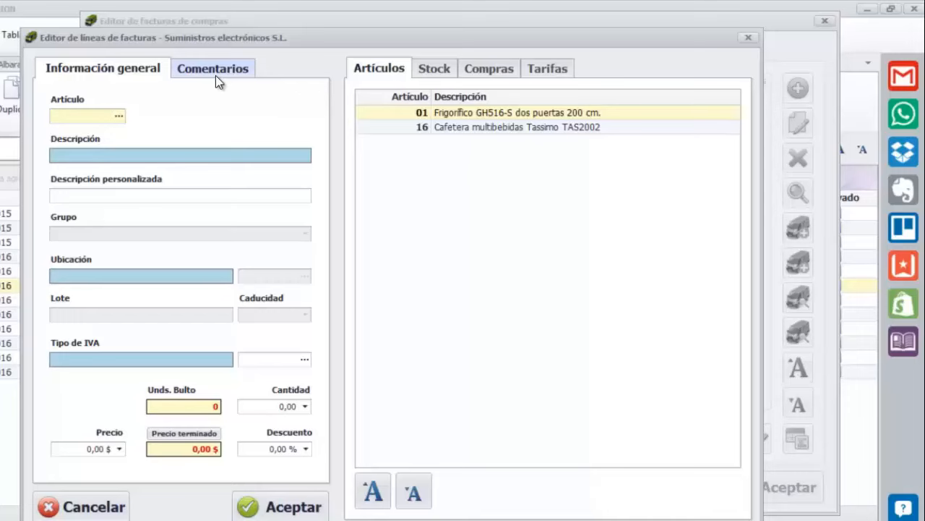
Dismiss the invoice line editor with Esc, adding no item
{"action": "key", "text": "Escape"}
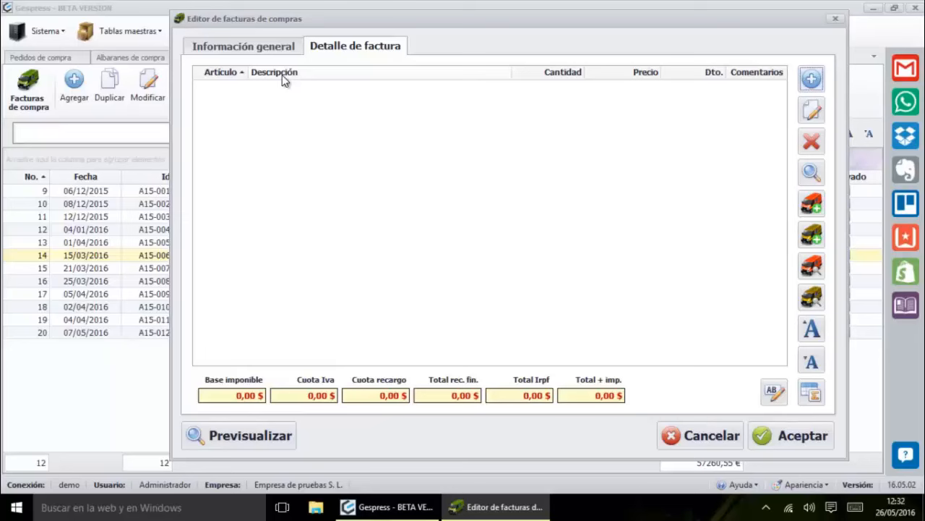
Open invoice A15-010's general information from the purchase list alongside the new invoice's editor
{"action": "key", "text": "Escape"}
{"action": "left_click", "coordinate": [126, 221]}
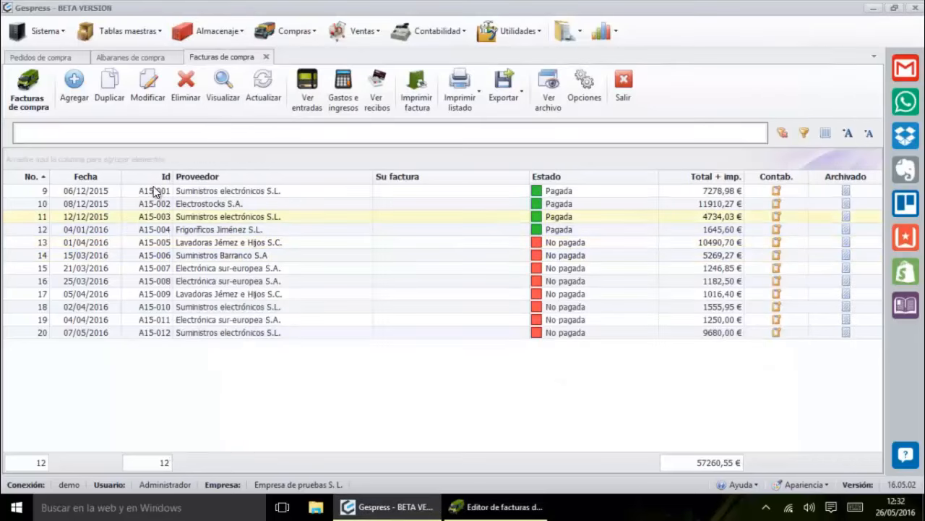
{"action": "left_click", "coordinate": [222, 280]}
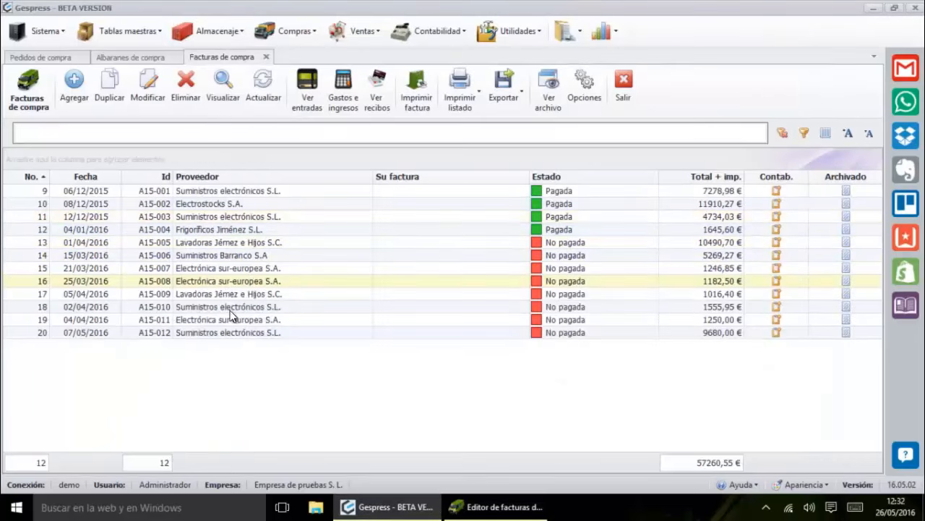
{"action": "left_click", "coordinate": [499, 506]}
{"action": "left_click_drag", "start_coordinate": [326, 12], "coordinate": [360, 9]}
{"action": "double_click", "coordinate": [171, 309]}
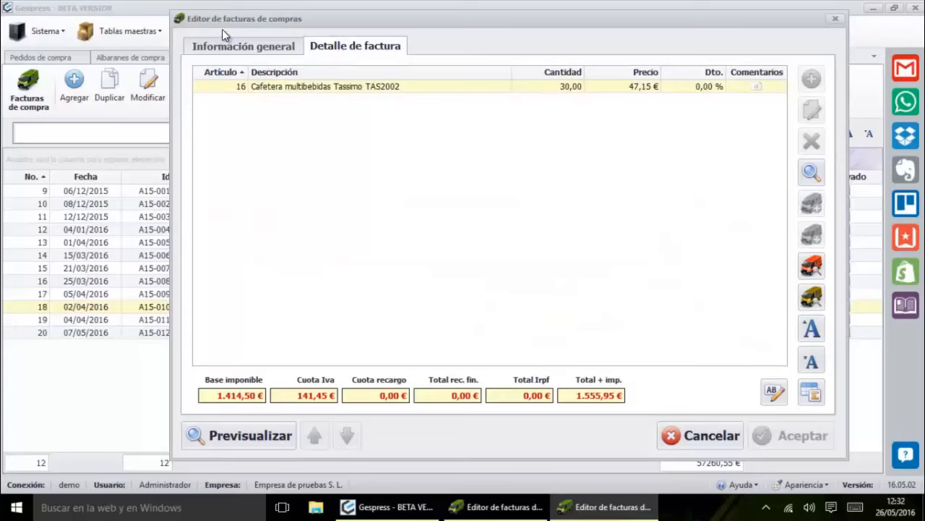
{"action": "left_click", "coordinate": [250, 48]}
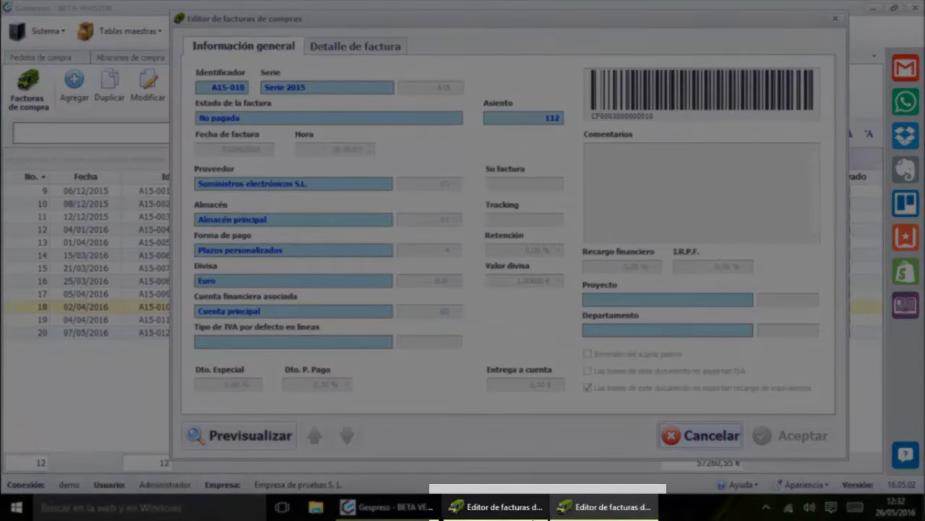
Accept the new invoice, then cancel out of invoice A15-010 without changes
{"action": "left_click", "coordinate": [519, 513]}
{"action": "left_click", "coordinate": [587, 515]}
{"action": "left_click", "coordinate": [522, 515]}
{"action": "left_click", "coordinate": [586, 515]}
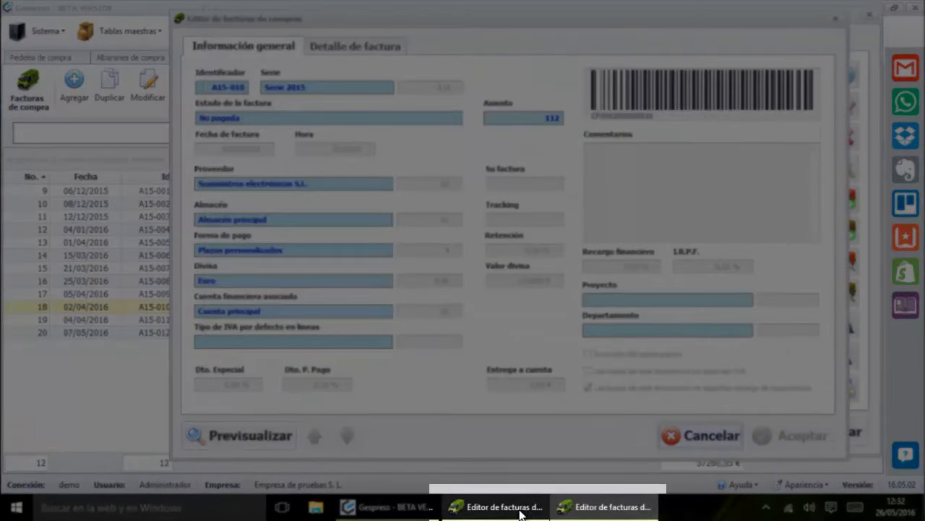
{"action": "left_click", "coordinate": [516, 507]}
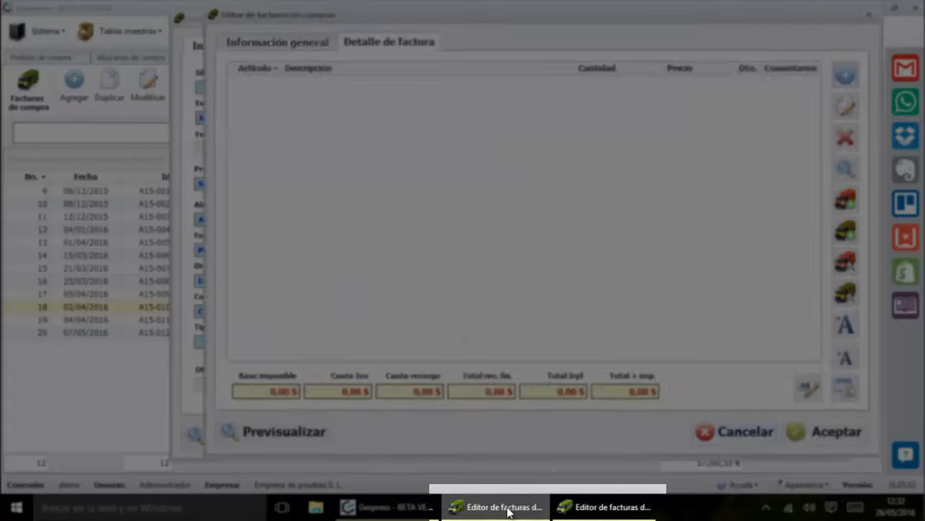
{"action": "mouse_move", "coordinate": [519, 502]}
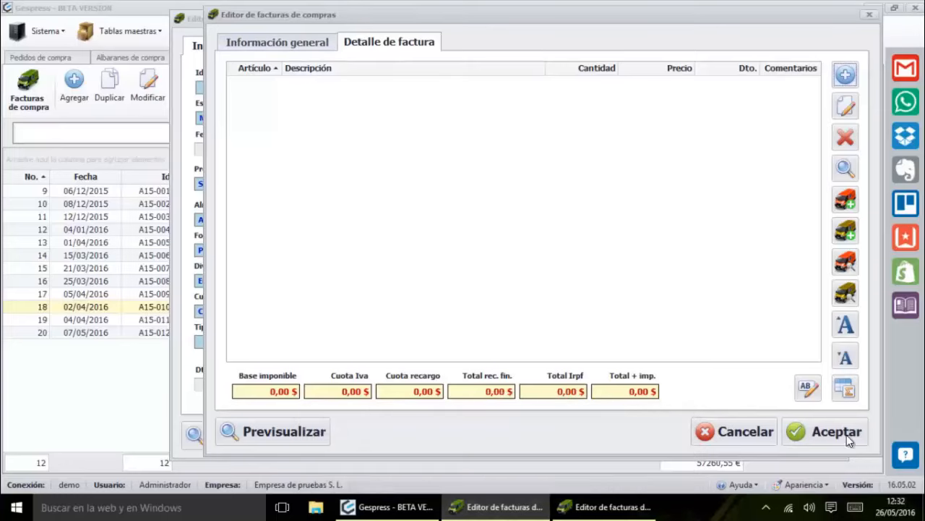
{"action": "left_click", "coordinate": [810, 434]}
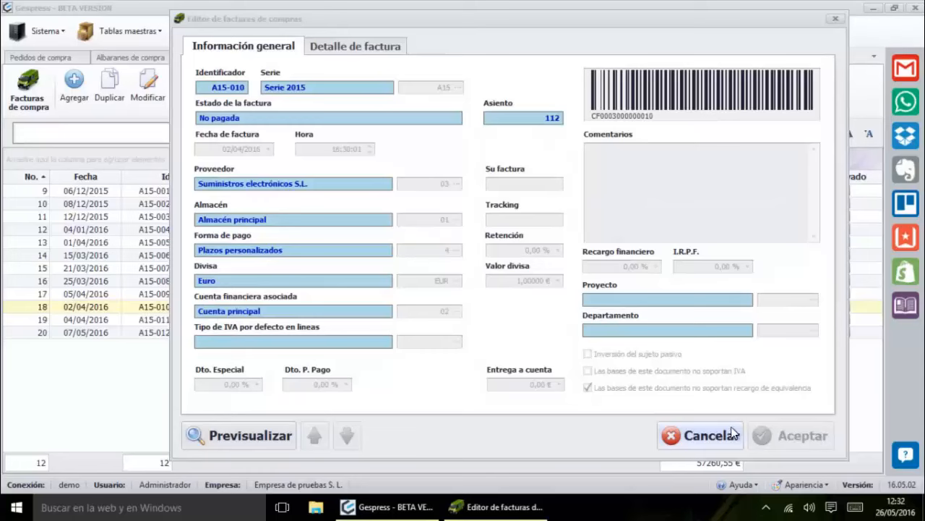
{"action": "left_click", "coordinate": [732, 432]}
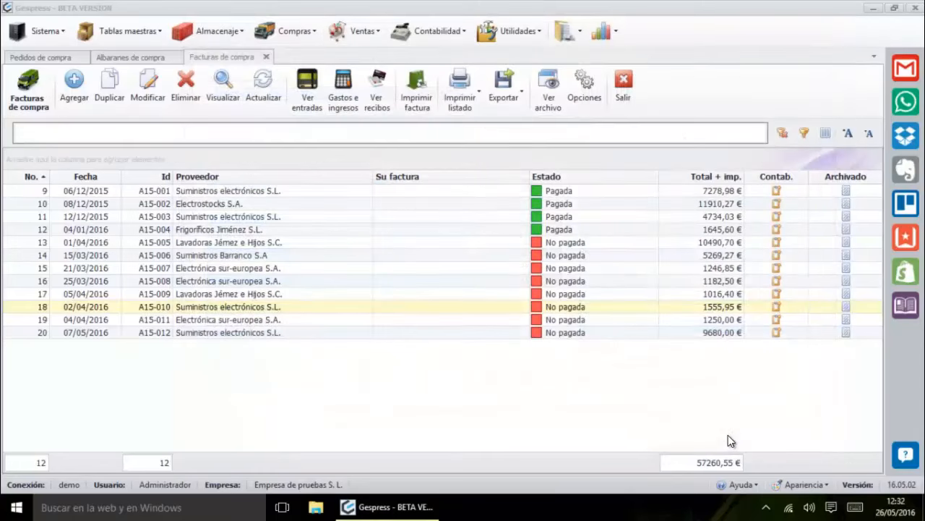